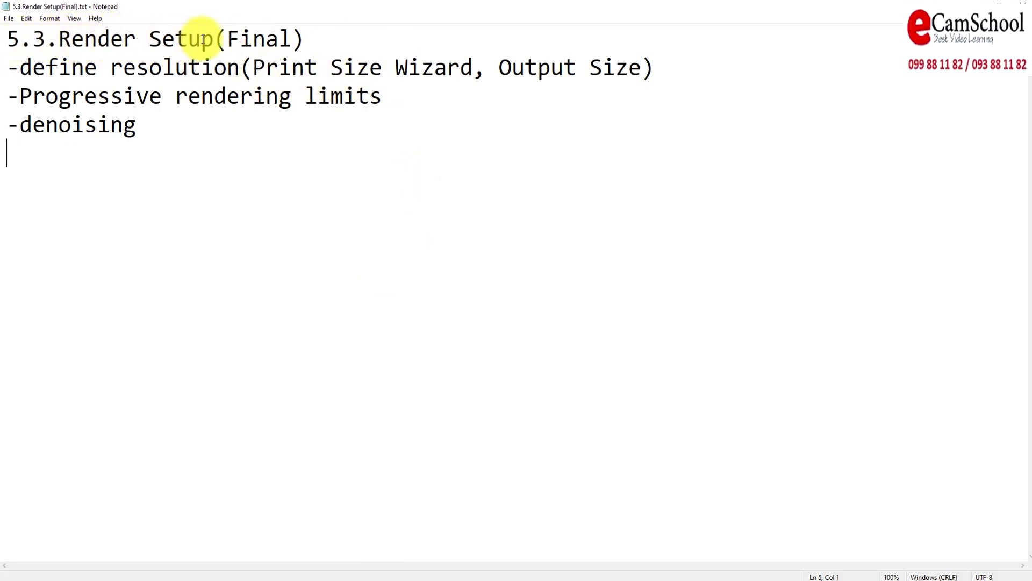
- Highlight the outline's title, resolution and Print Size Wizard lines, then return to 3ds Max
left_click_drag(315, 39, 10, 39)
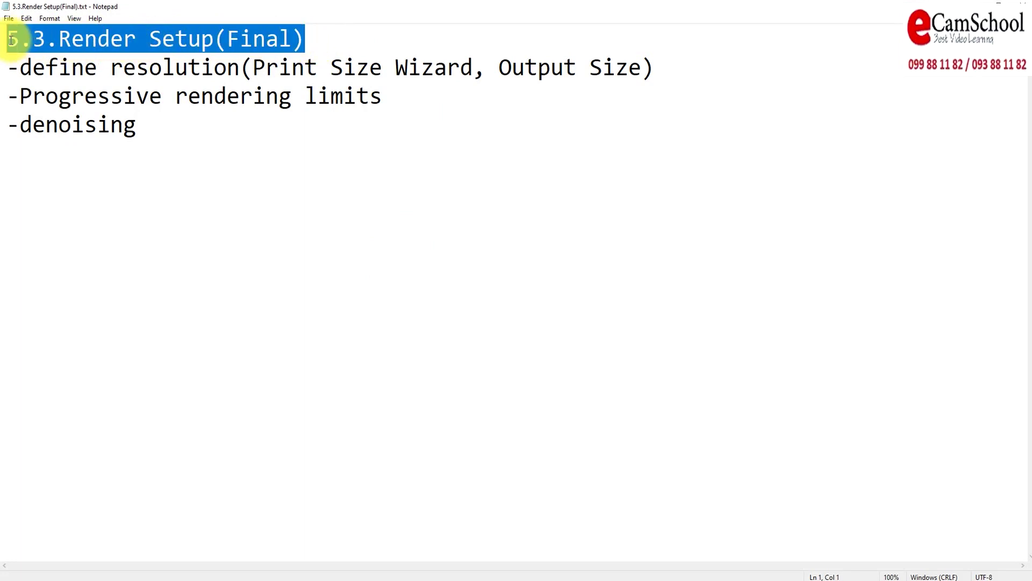
left_click(308, 41)
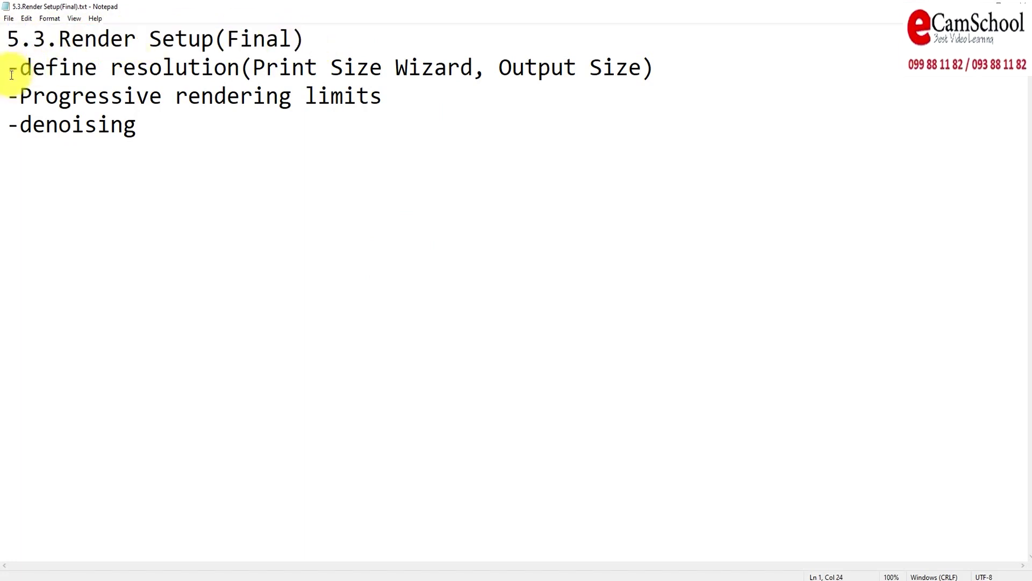
left_click_drag(9, 68, 165, 66)
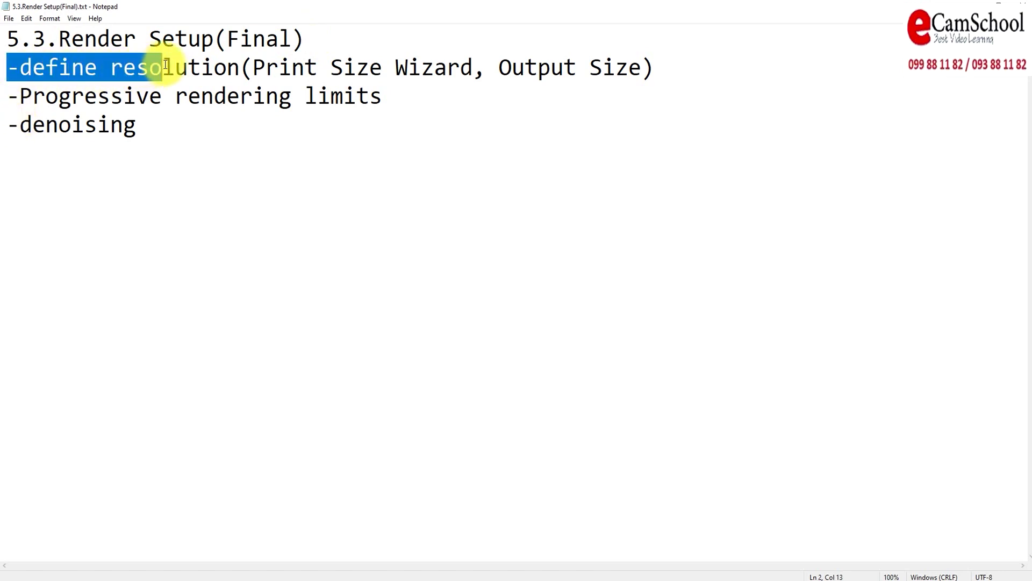
left_click_drag(166, 66, 478, 74)
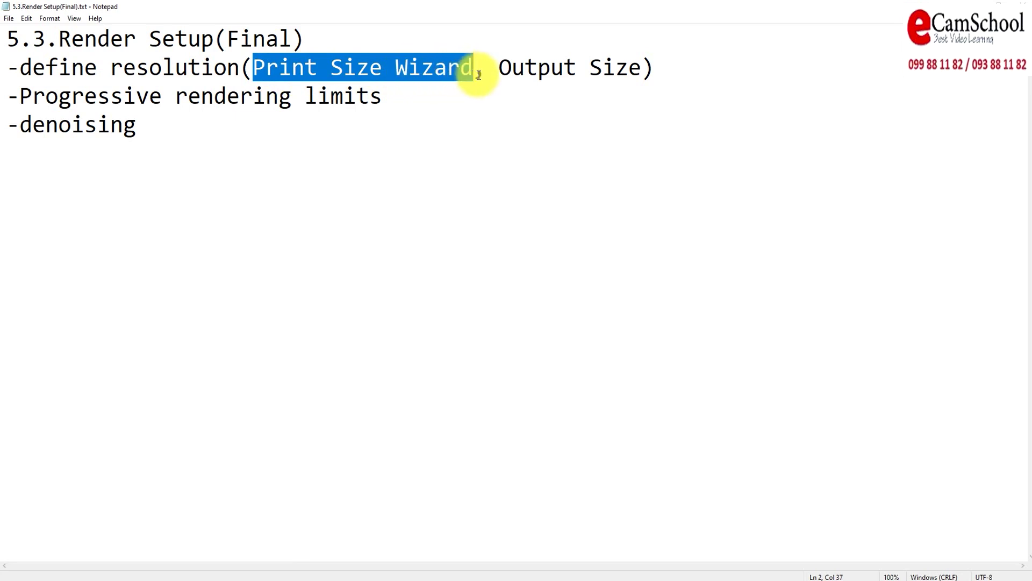
left_click(434, 71)
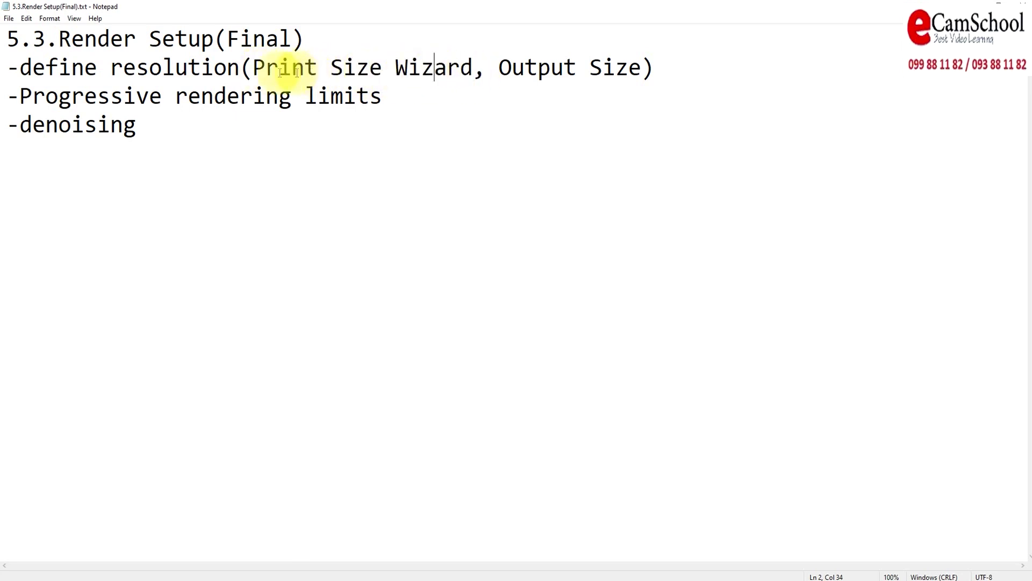
left_click_drag(254, 72, 641, 79)
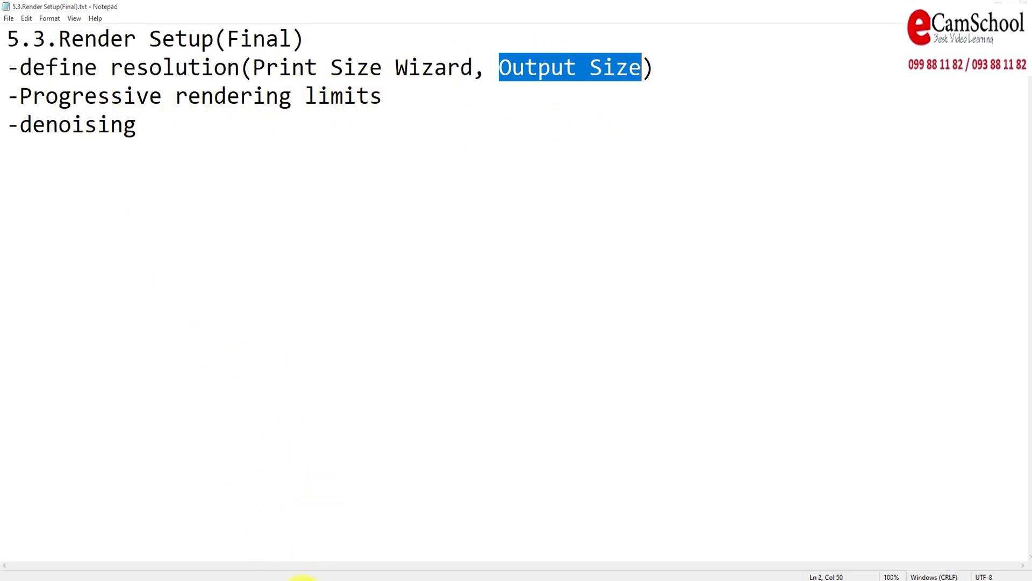
left_click(301, 578)
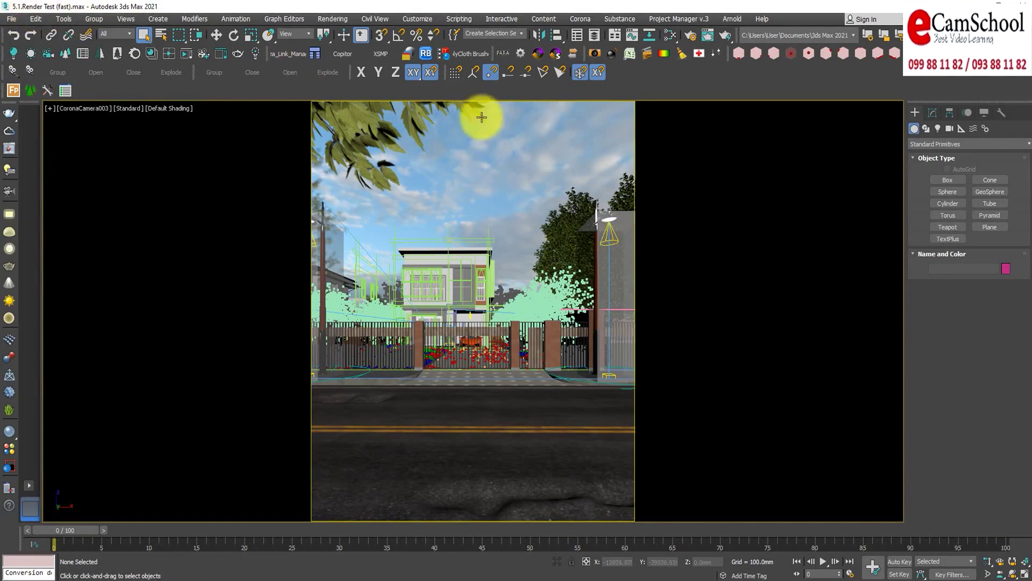
- Review the Print Size Wizard's paper size list for the 2000 x 2500, 300 DPI output
left_click(332, 19)
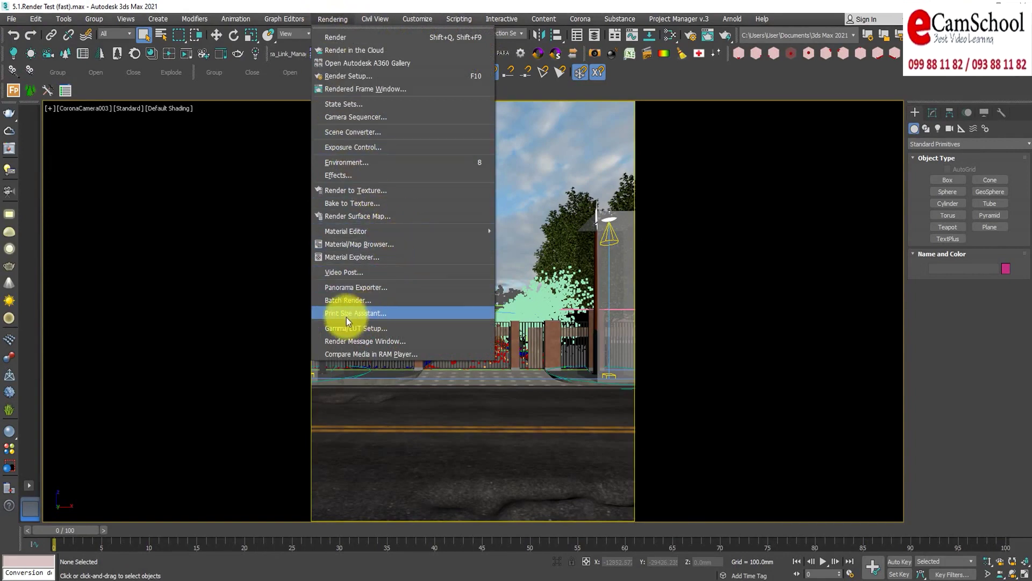
left_click(405, 314)
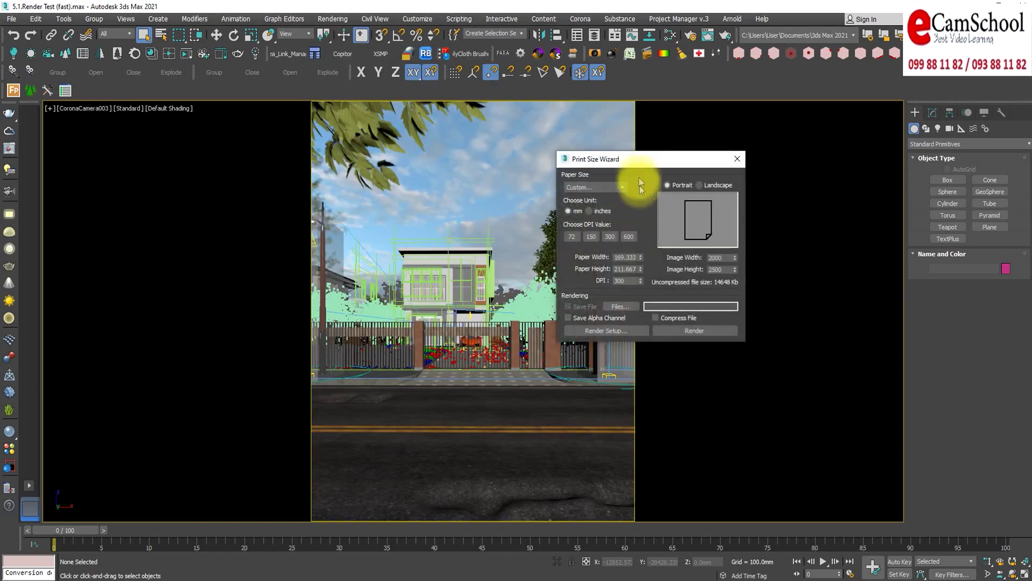
left_click_drag(615, 160, 493, 155)
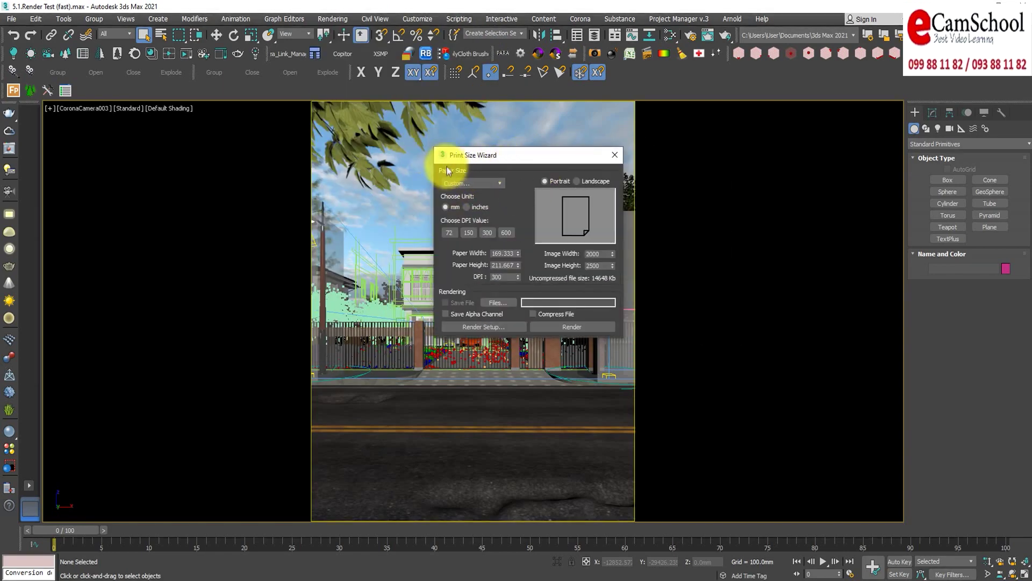
left_click(482, 182)
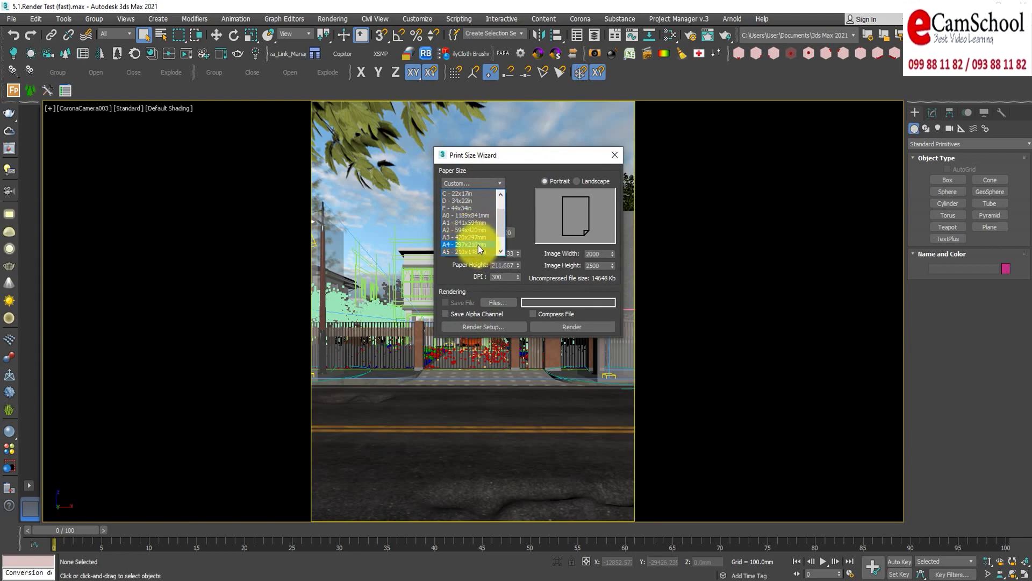
scroll(478, 224, "down", 1)
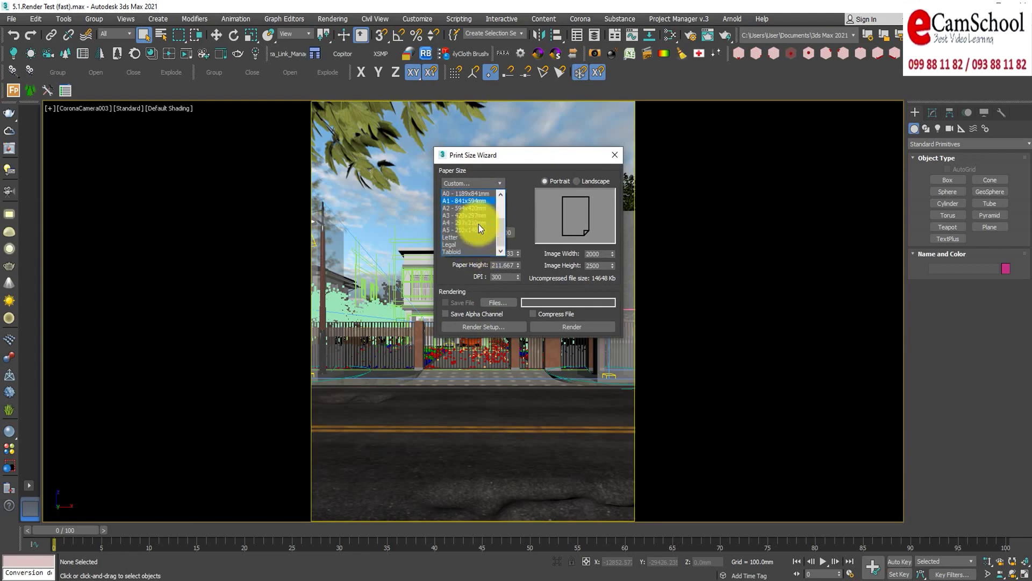
left_click(450, 278)
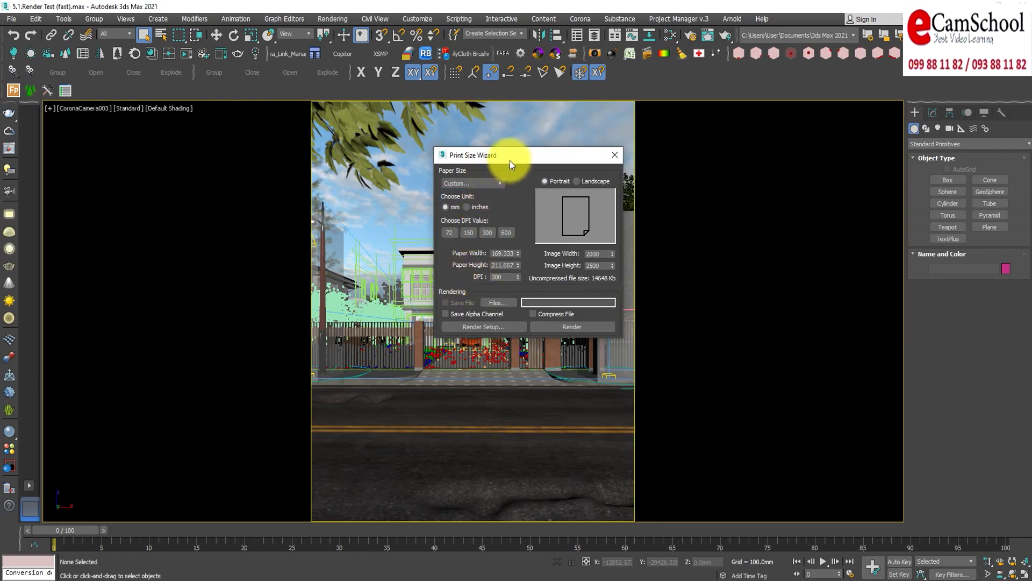
left_click_drag(449, 160, 410, 144)
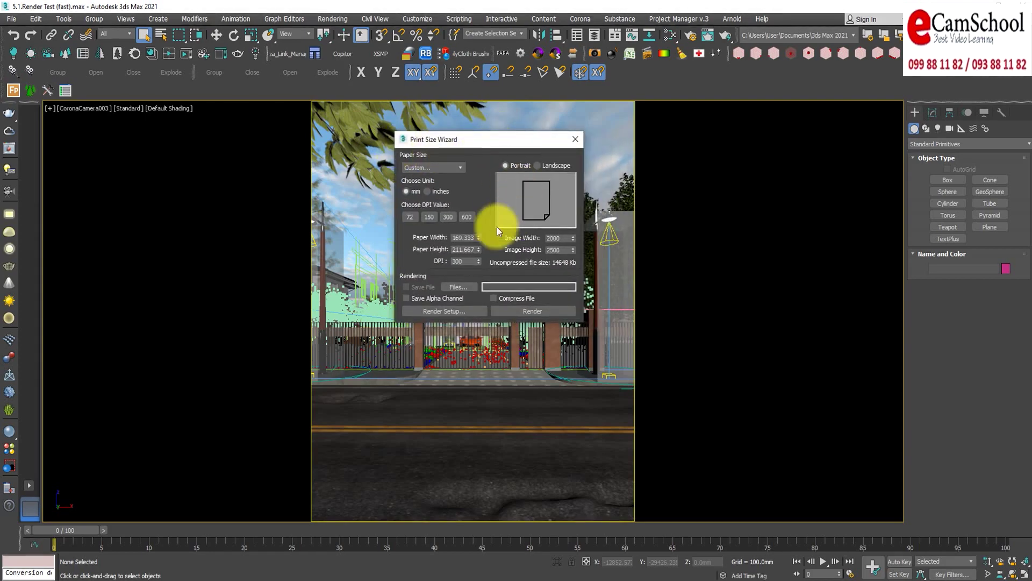
left_click_drag(479, 144, 428, 129)
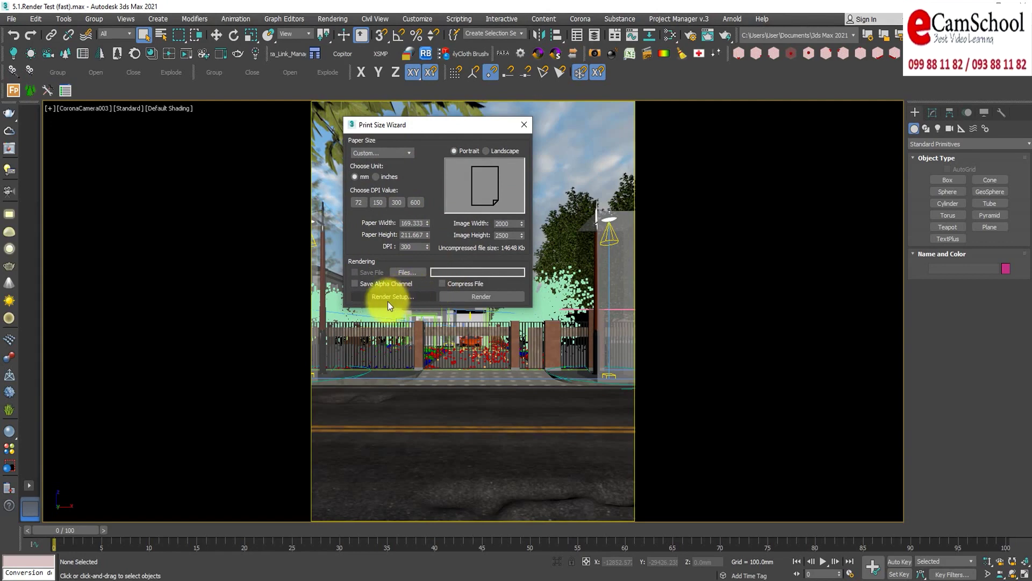
left_click(408, 298)
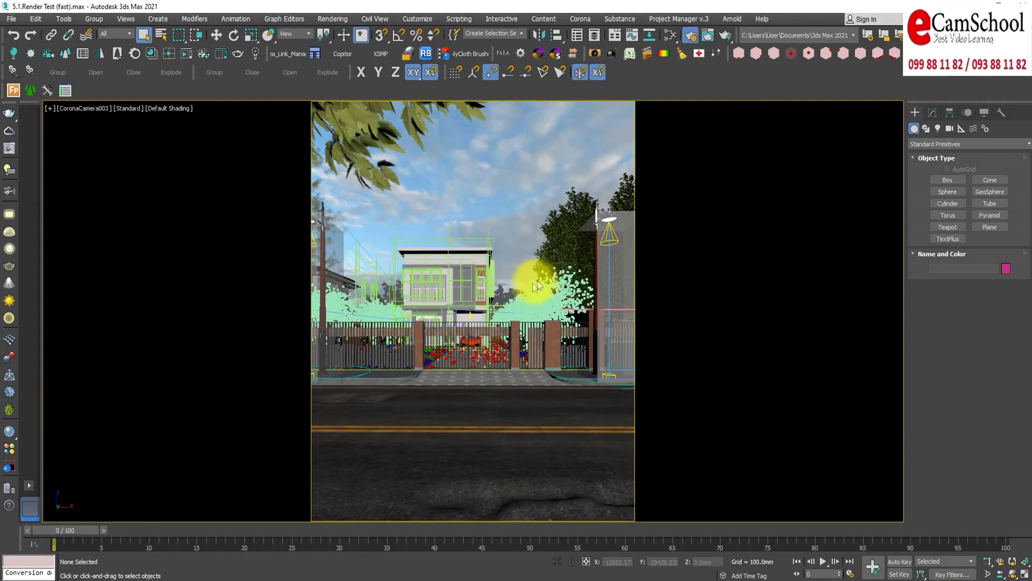
- On the Common tab, choose the HDTV (video) output size preset, giving 1280 x 720
left_click_drag(645, 99, 515, 101)
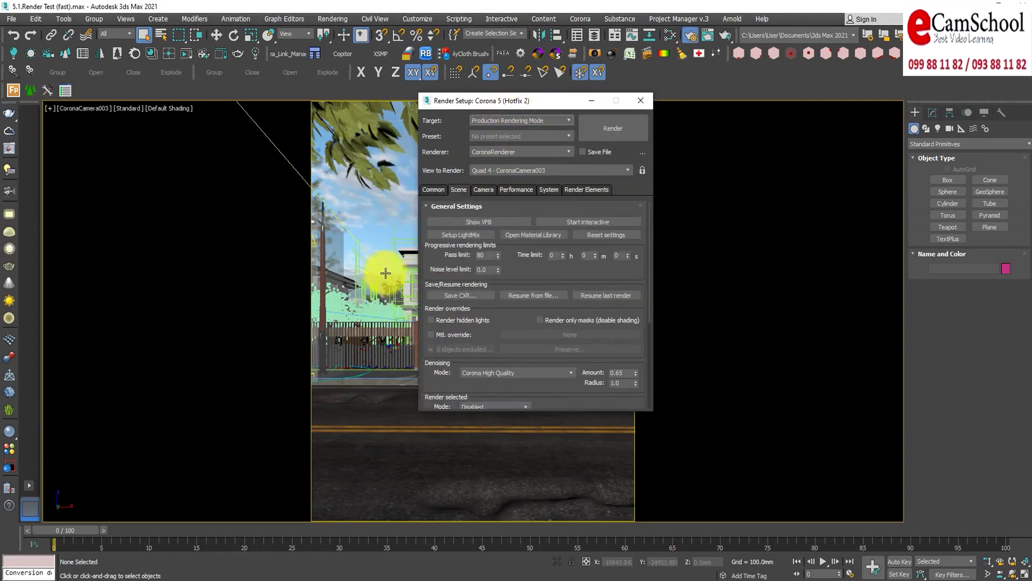
left_click(434, 190)
scroll(433, 280, "down", 2)
scroll(433, 280, "down", 2)
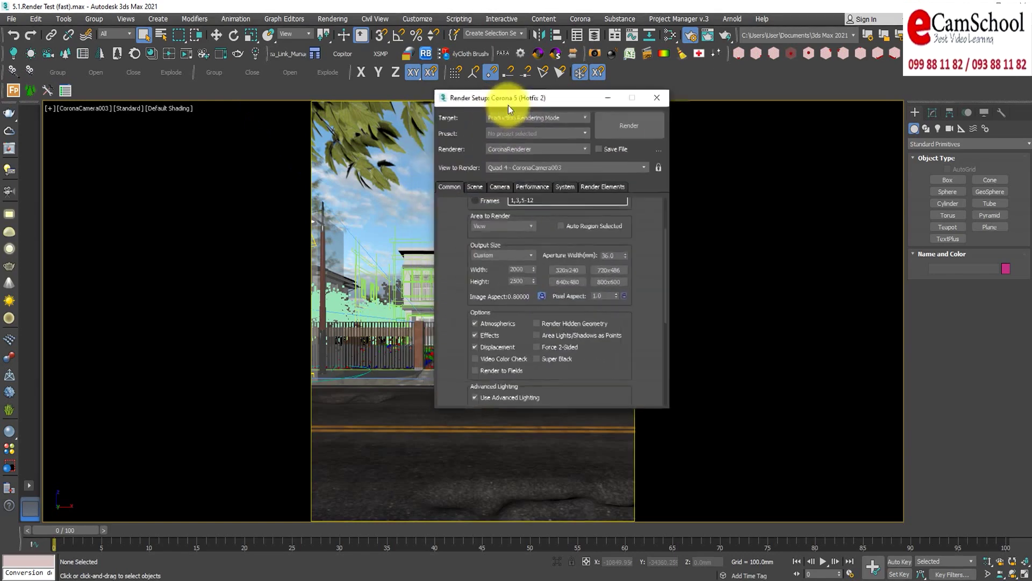
left_click_drag(500, 100, 672, 89)
left_click(669, 249)
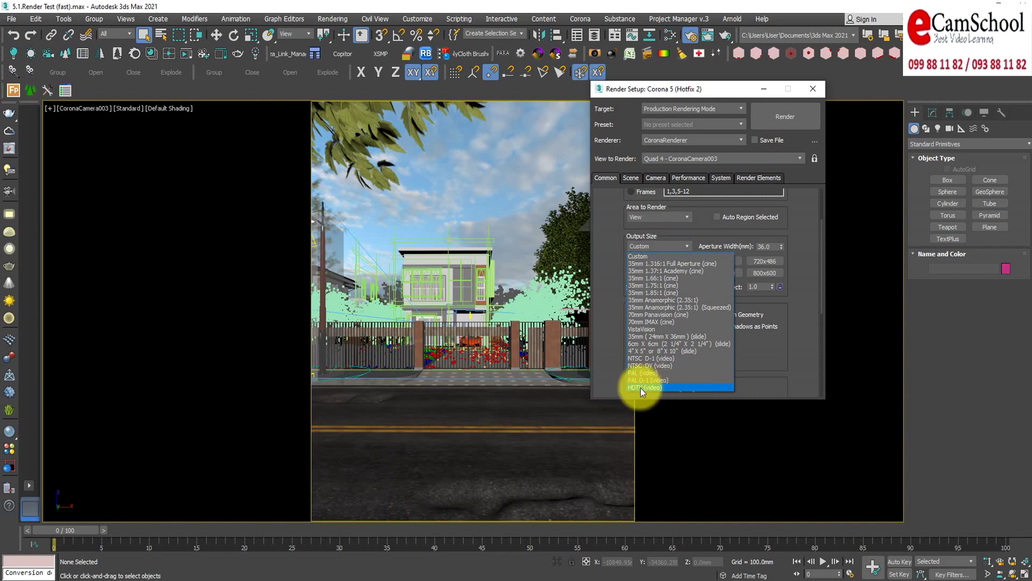
left_click(676, 385)
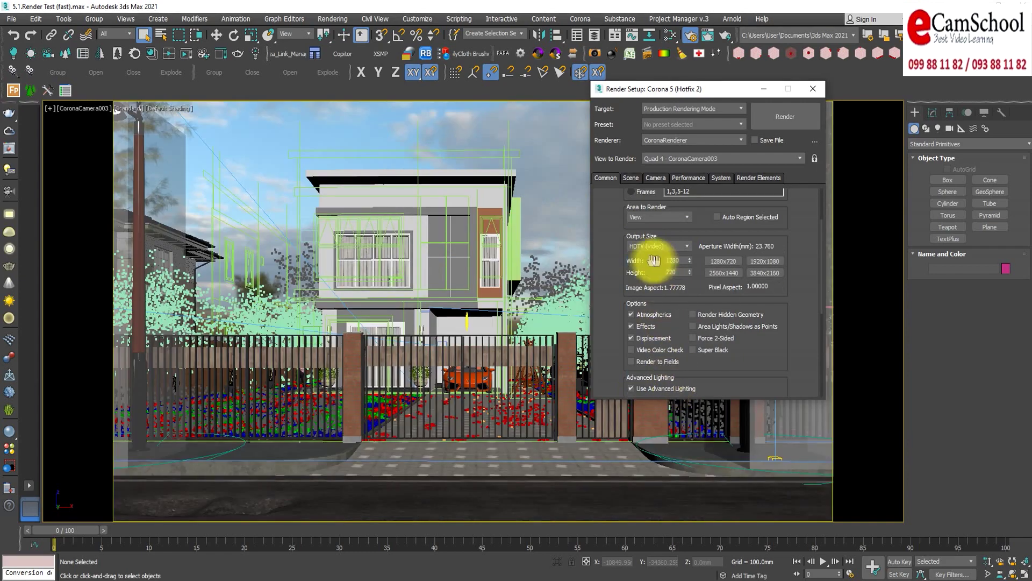
left_click_drag(634, 270, 615, 256)
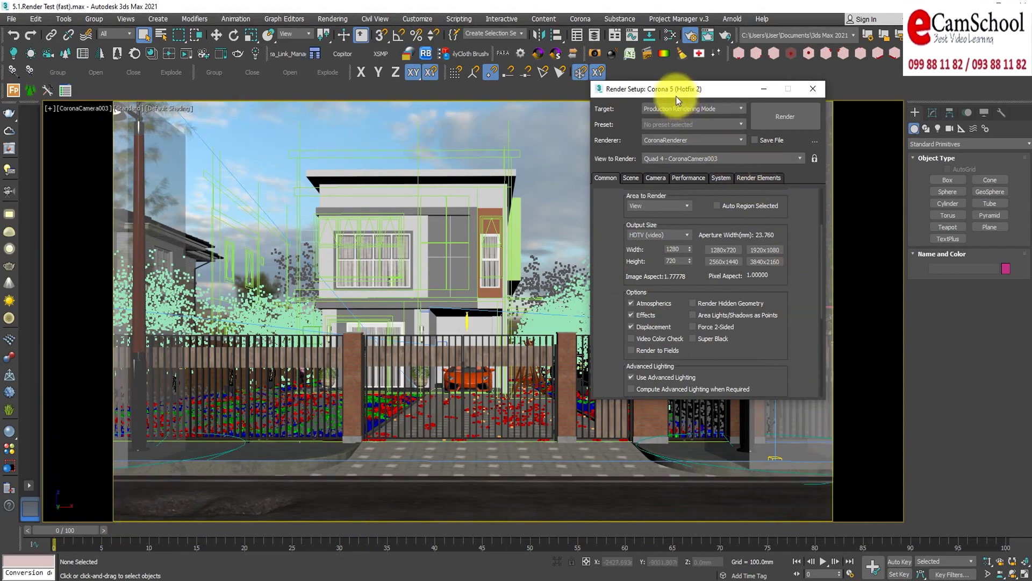
left_click_drag(676, 95, 553, 126)
- Keep the HDTV (video) preset and retype width and height, which overflow to 32768
left_click(546, 268)
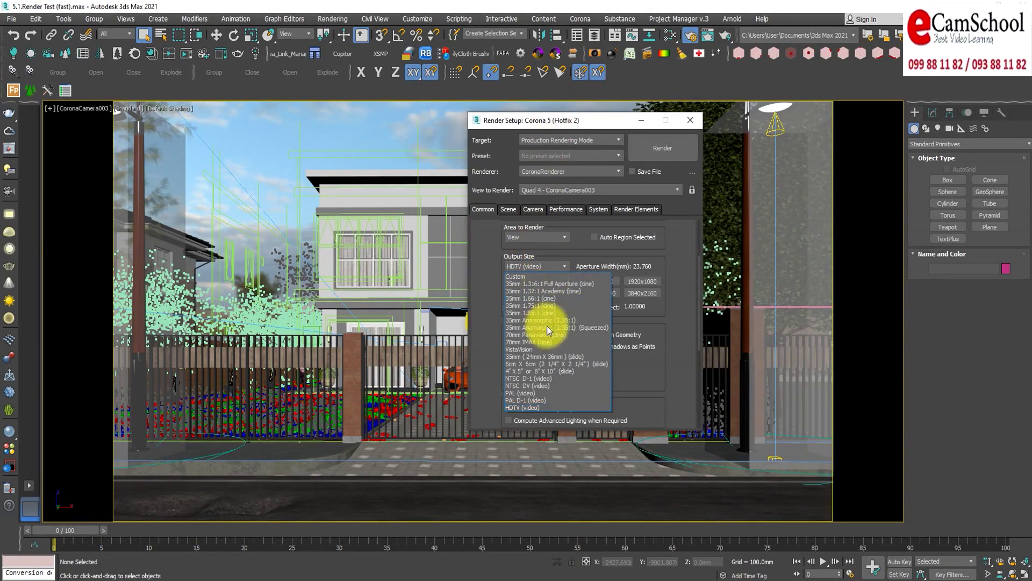
left_click(530, 408)
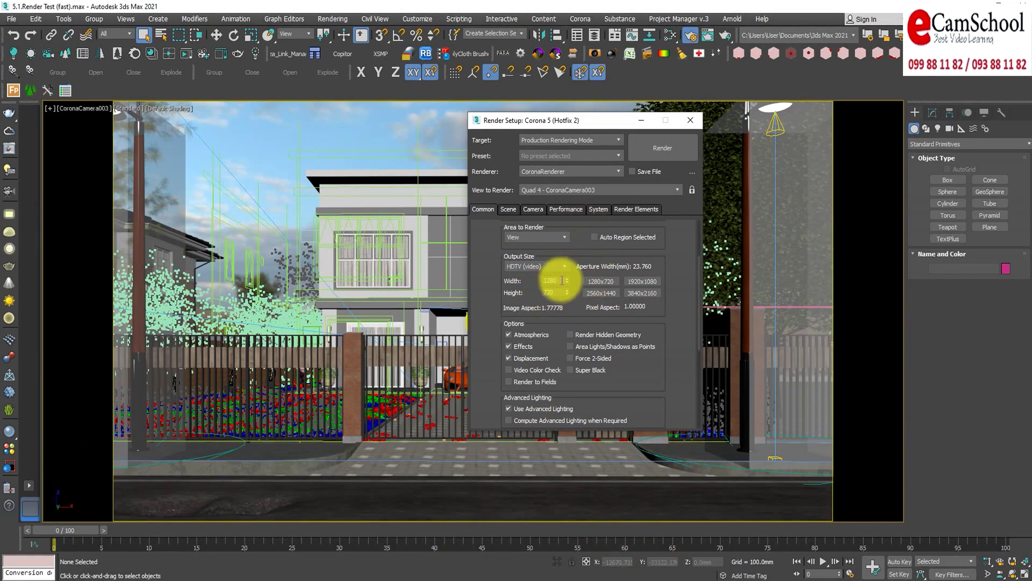
double_click(562, 282)
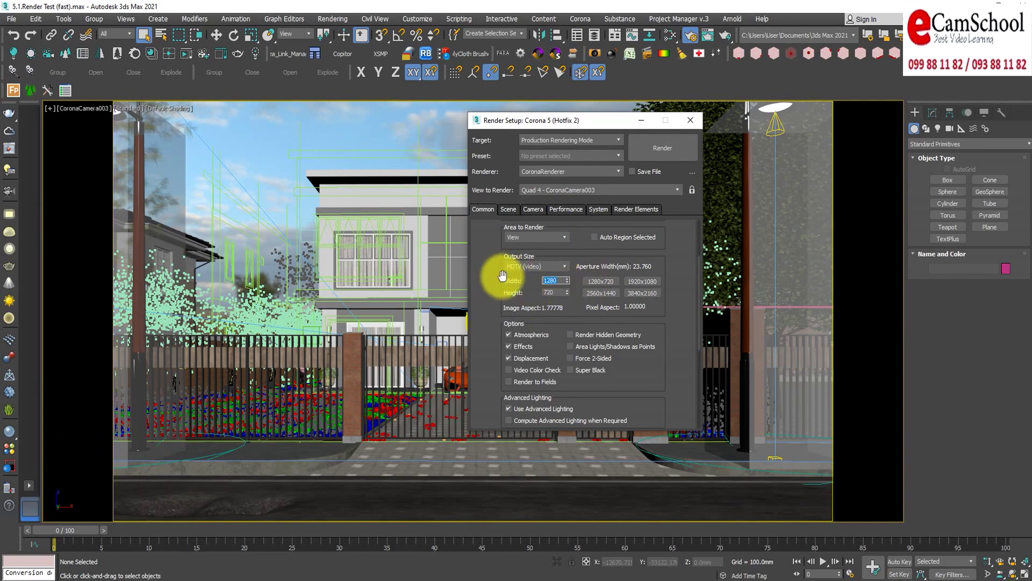
type("72")
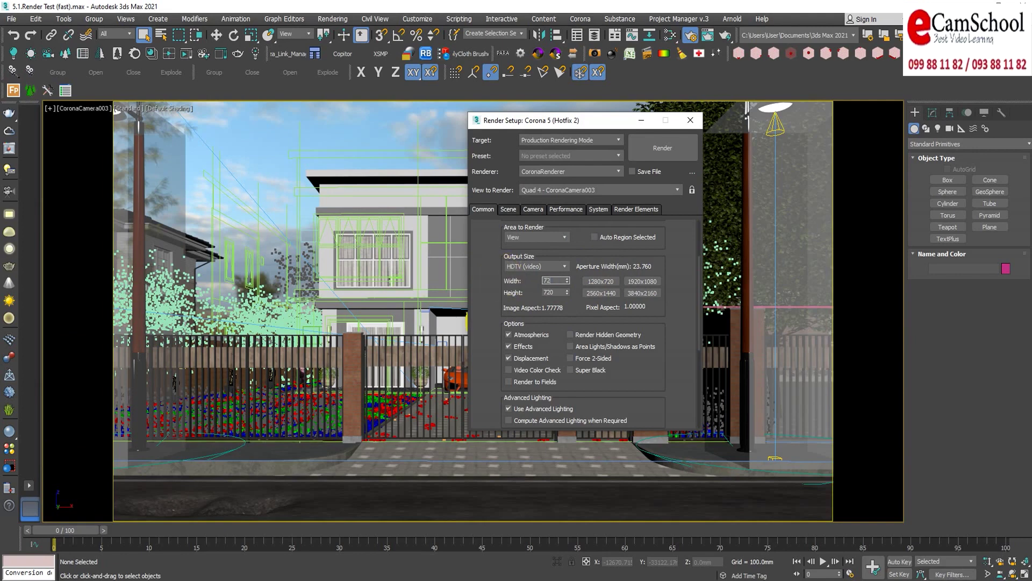
double_click(559, 291)
type("12")
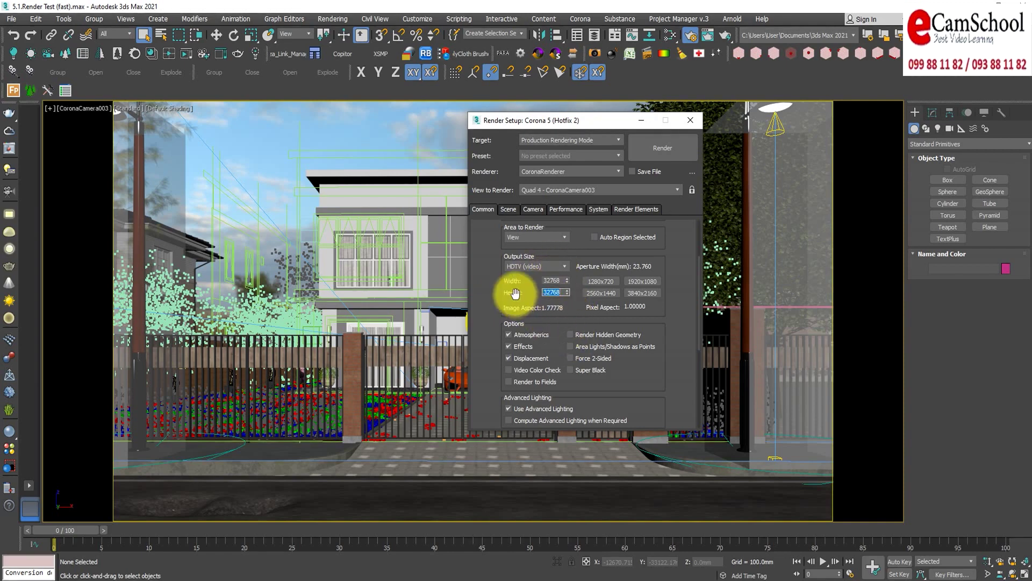
left_click_drag(518, 288, 515, 333)
left_click(549, 304)
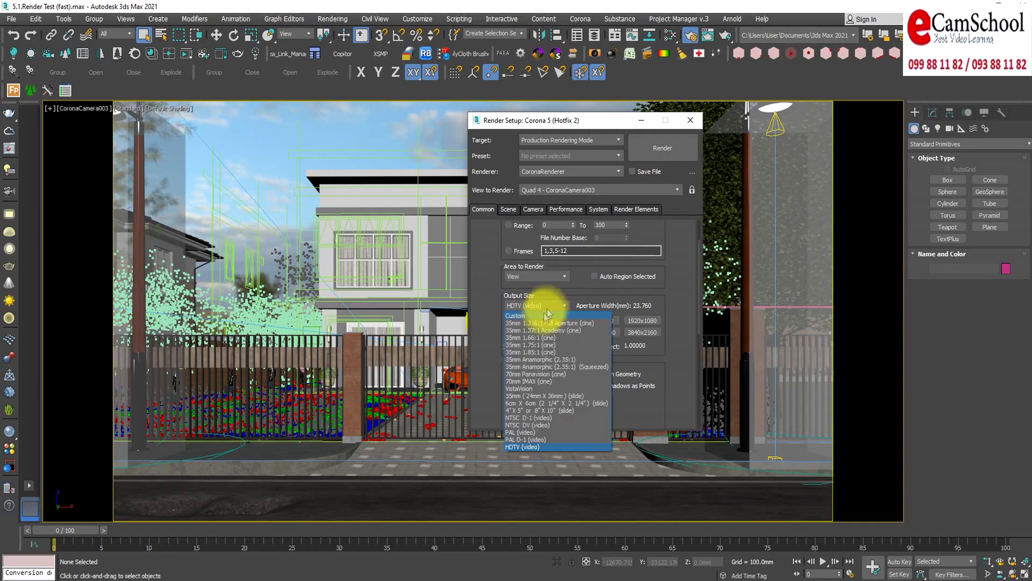
- Switch the output size to Custom at 720 x 1280
left_click(540, 315)
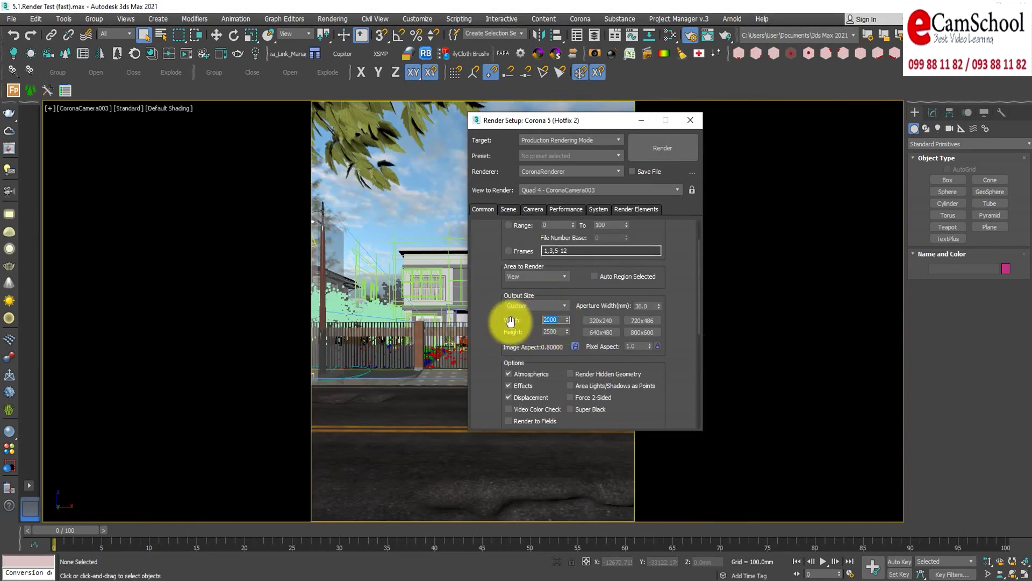
type("7")
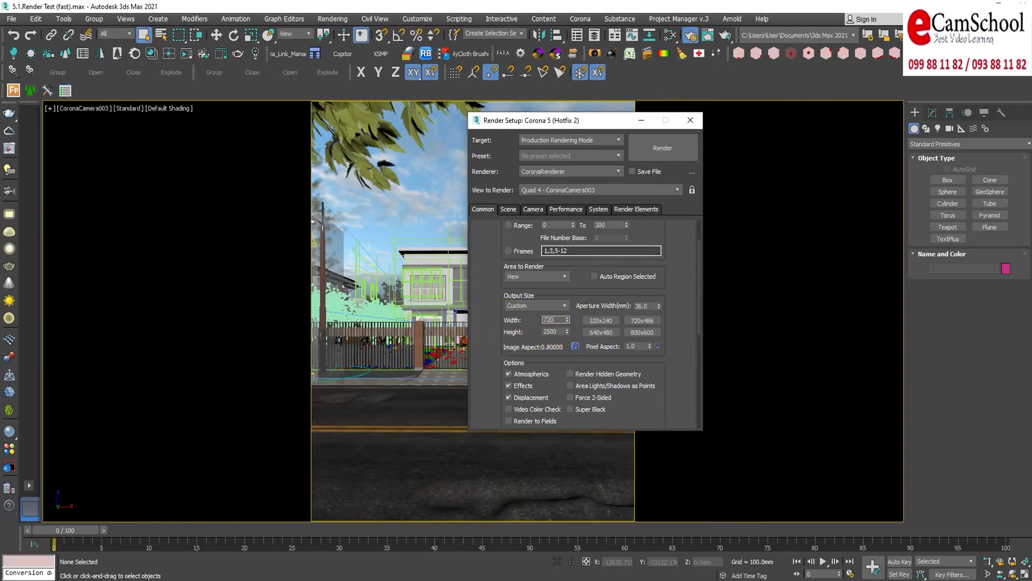
key("Return")
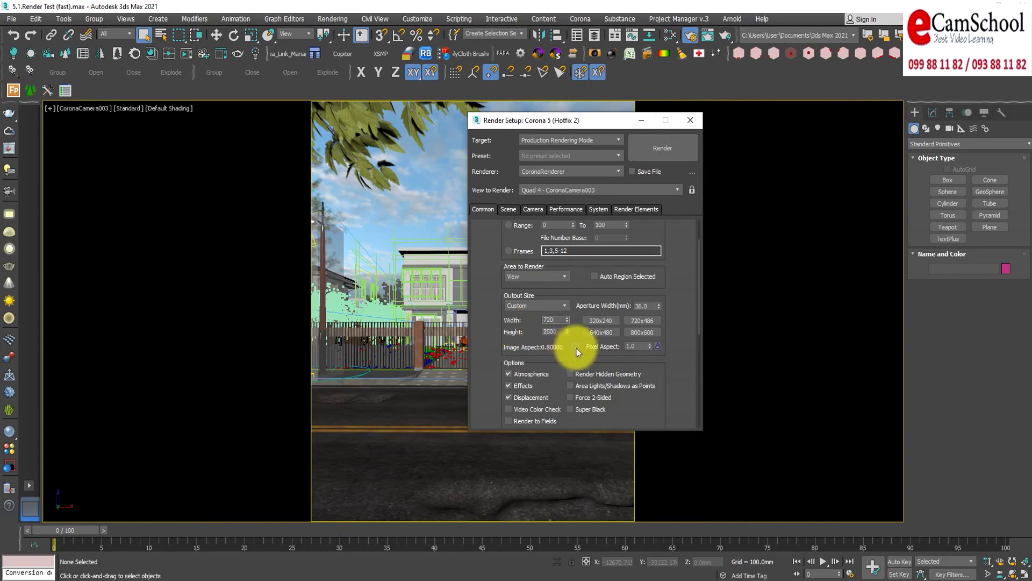
double_click(559, 331)
type("1280")
key("Return")
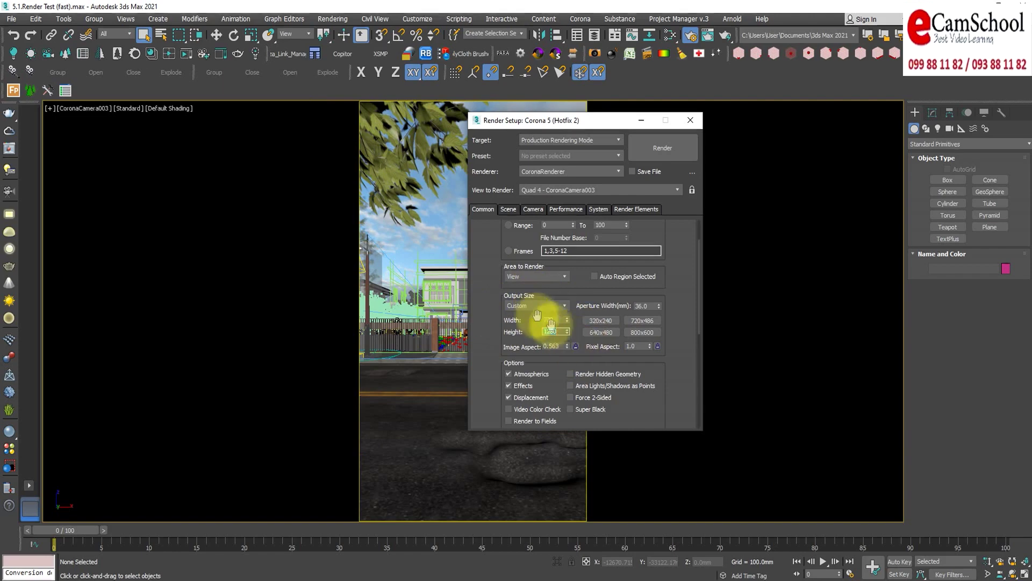
- Pass back through HDTV (video), then set Custom width 2000 and height 2500 (aspect 0.8)
left_click(540, 307)
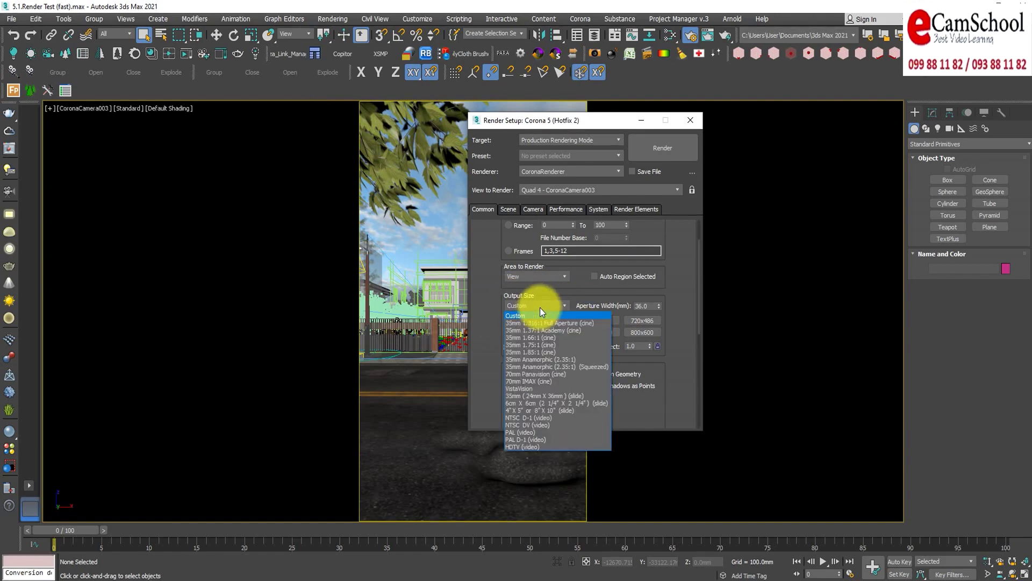
left_click(534, 448)
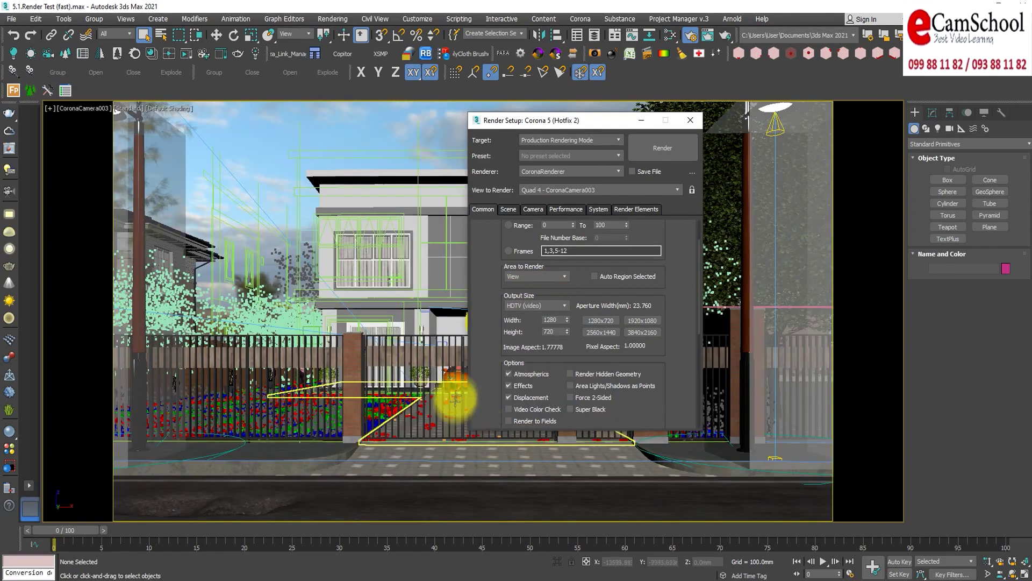
scroll(542, 345, "up", 2)
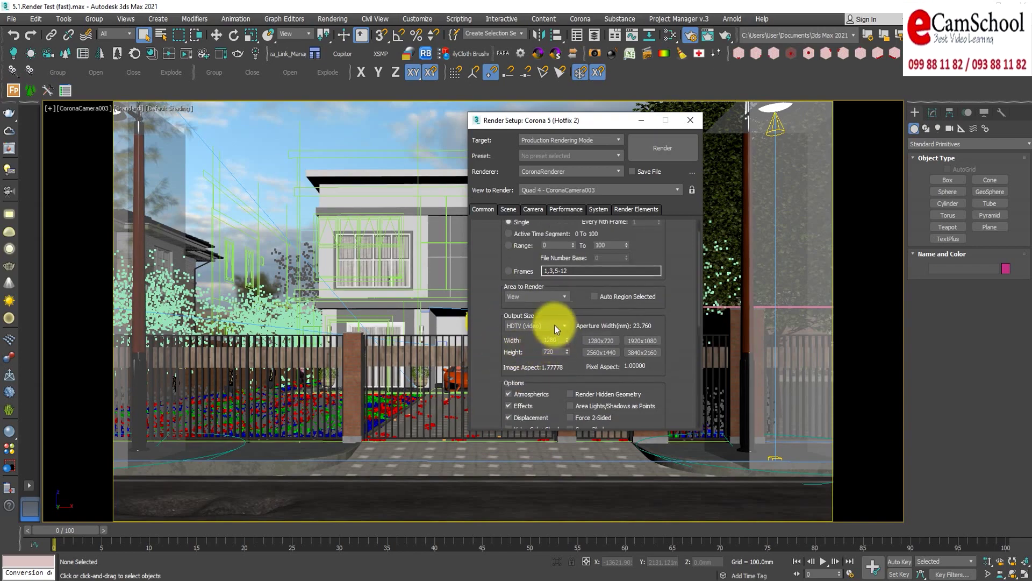
left_click(535, 325)
left_click(534, 335)
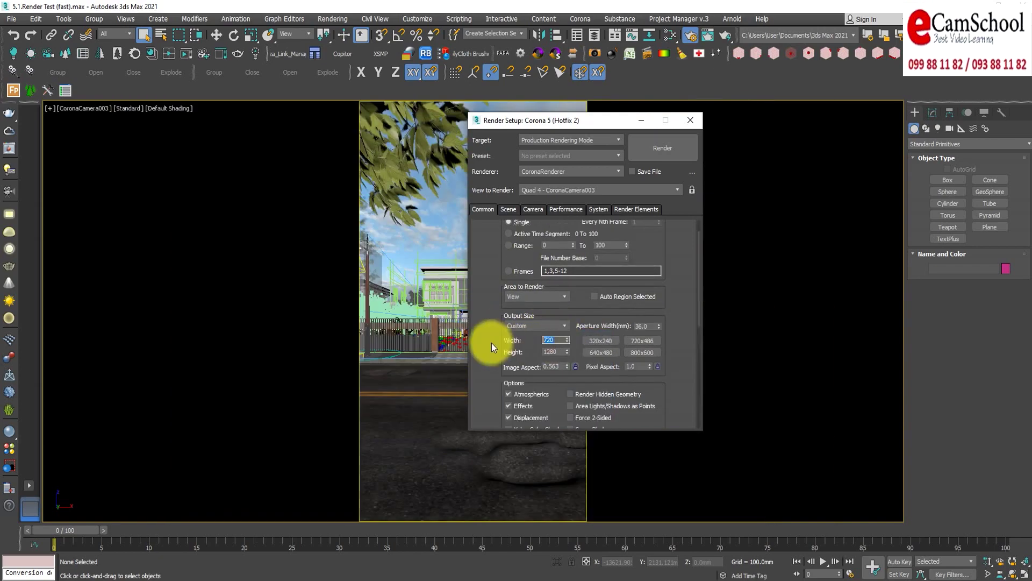
type("2")
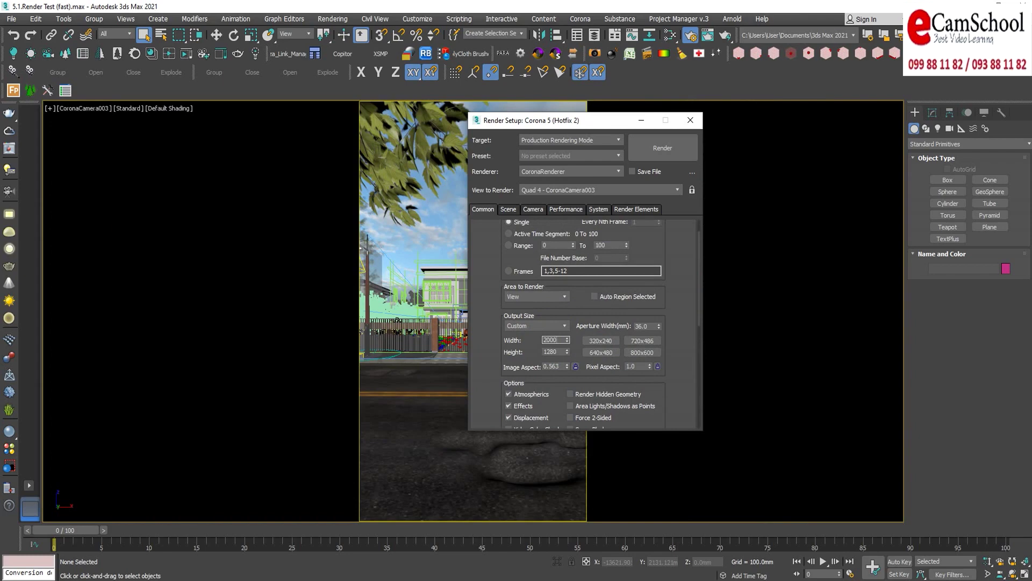
key("Tab")
type("2500")
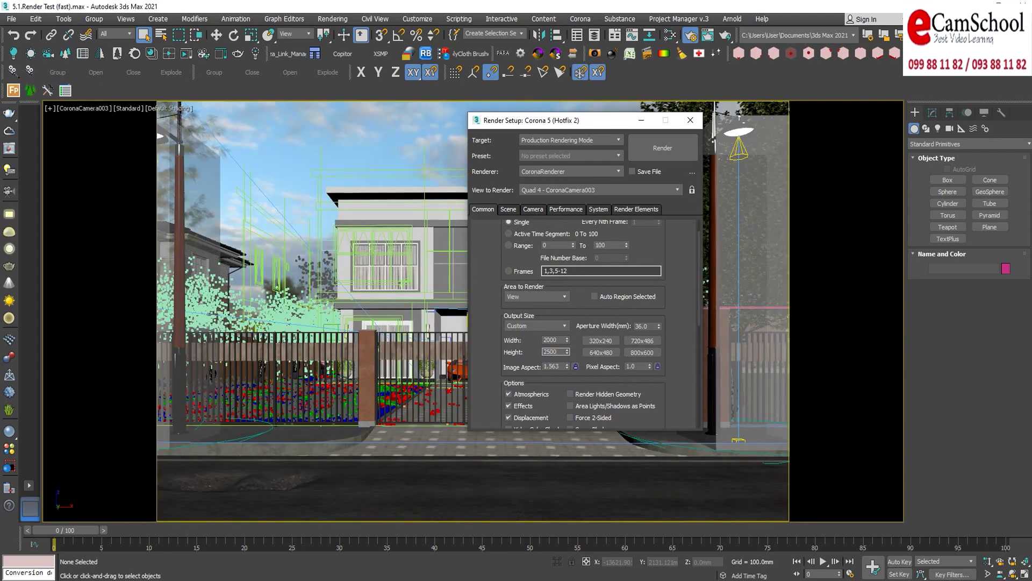
key("Return")
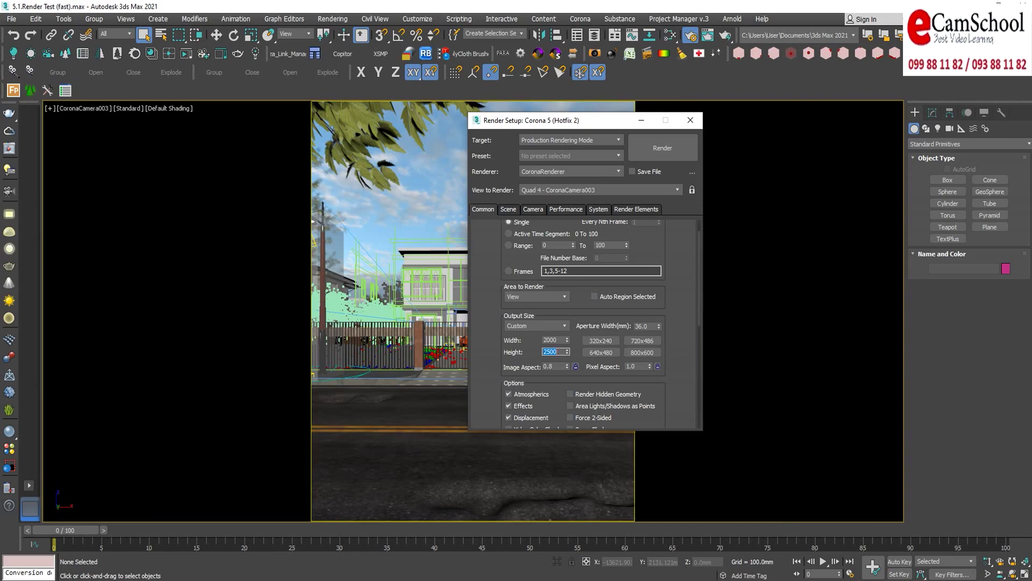
- Move the render settings window up and switch to the Notepad outline
mouse_move(565, 122)
left_mouse_down()
mouse_move(606, 63)
mouse_move(642, 42)
left_mouse_up()
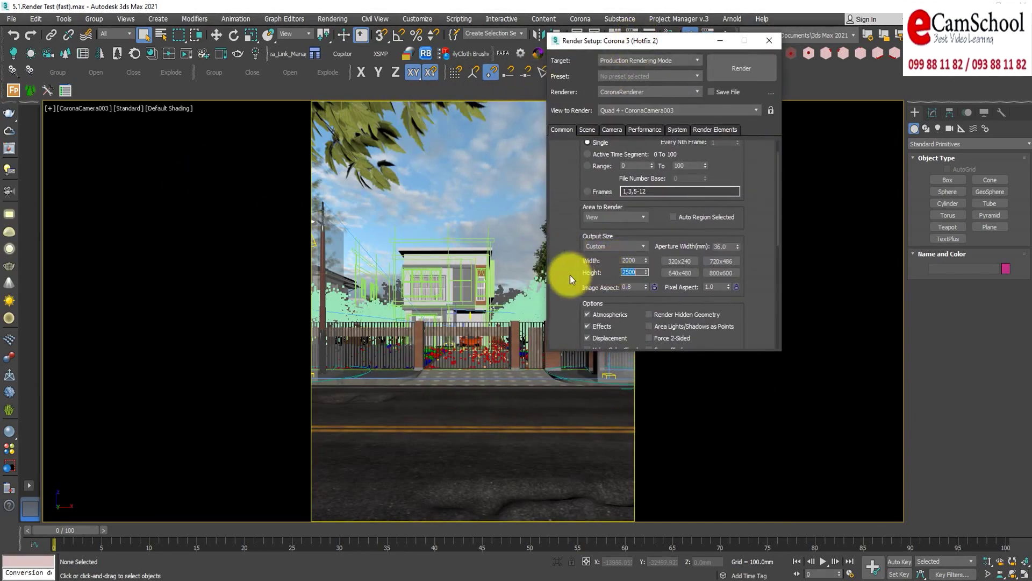
scroll(567, 258, "down", 2)
left_click(457, 579)
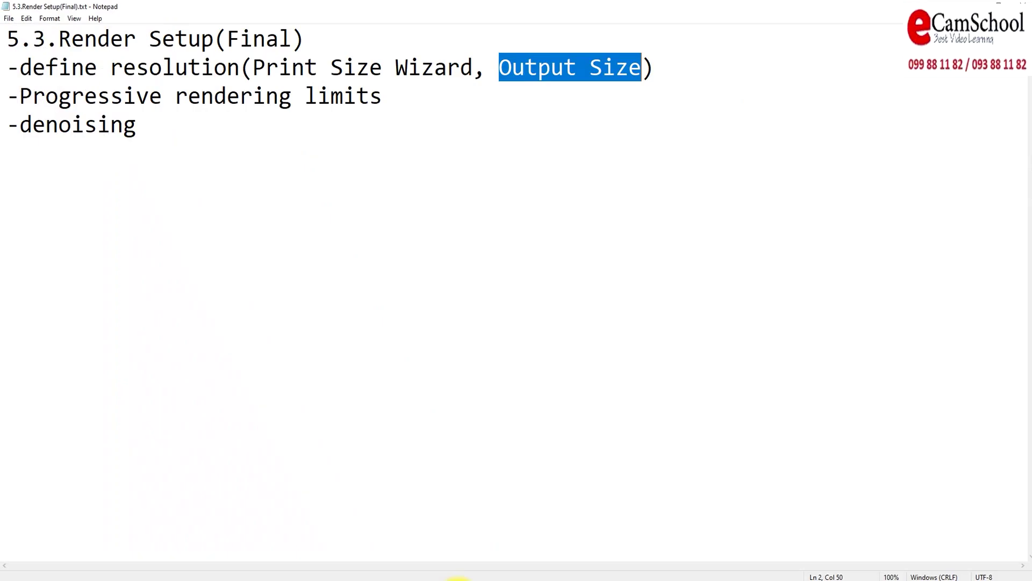
- Highlight the 'Progressive rendering limits' line in Notepad and return to 3ds Max
left_click(346, 128)
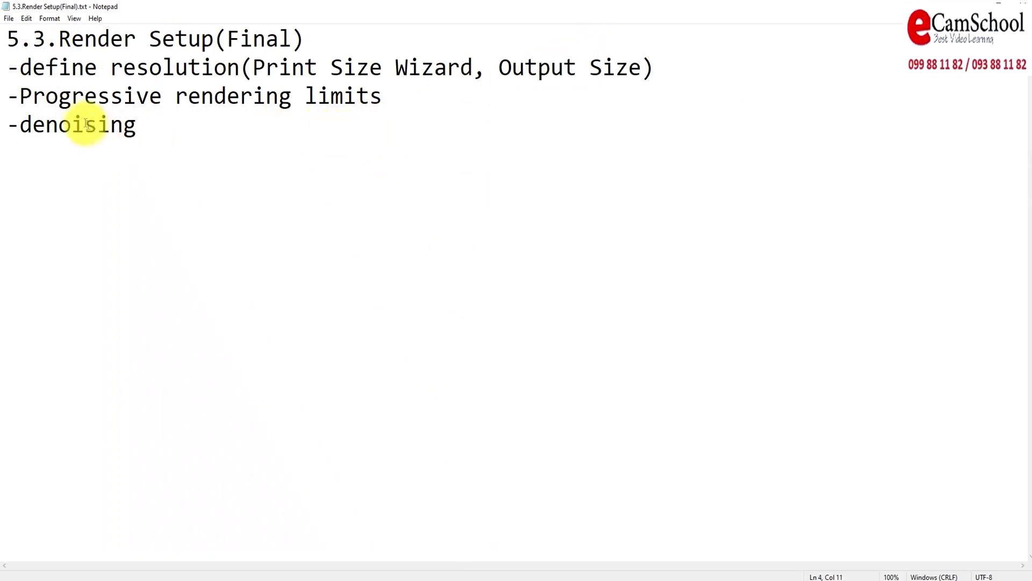
left_click(388, 97)
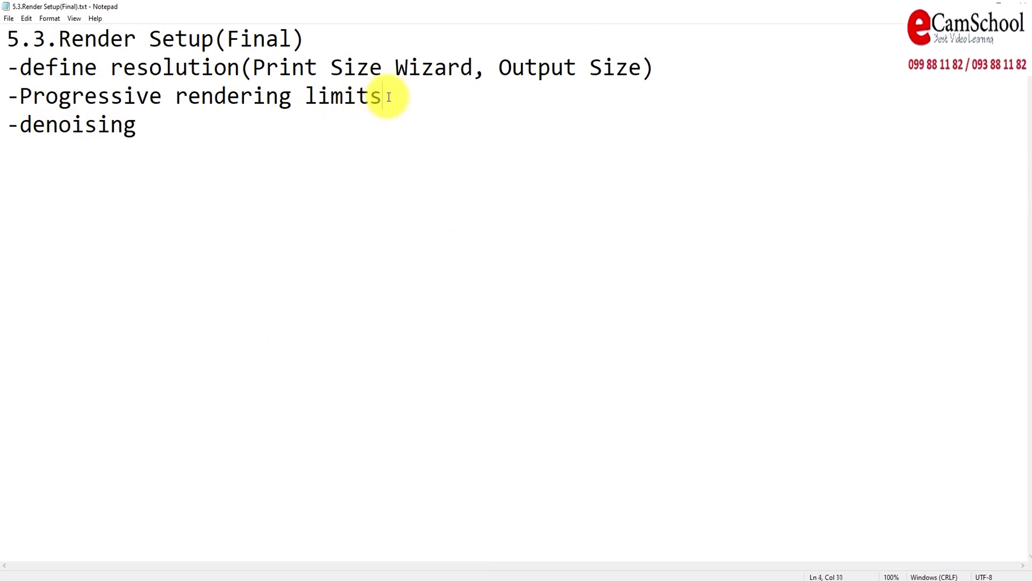
left_click_drag(389, 97, 16, 104)
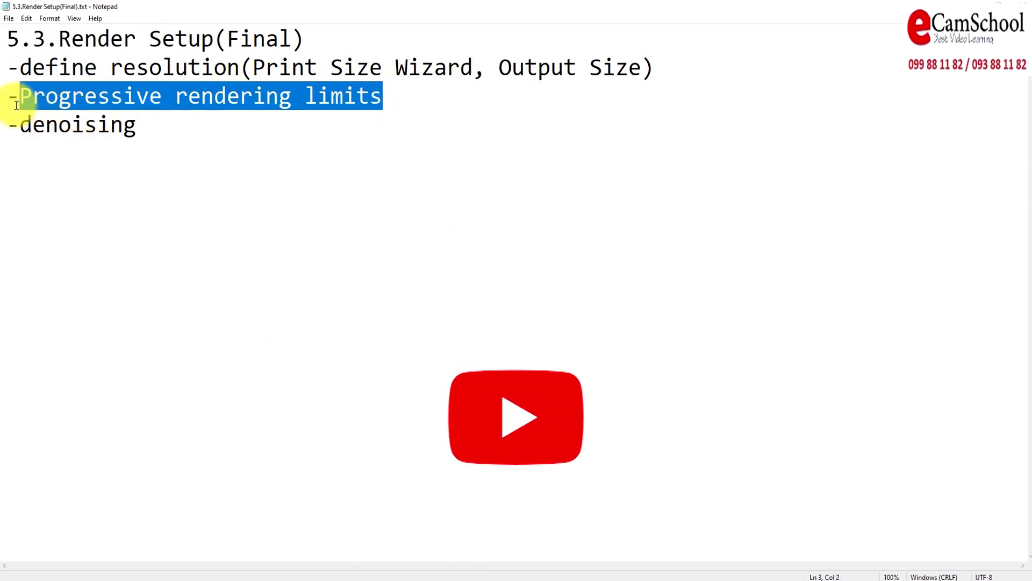
left_click(306, 564)
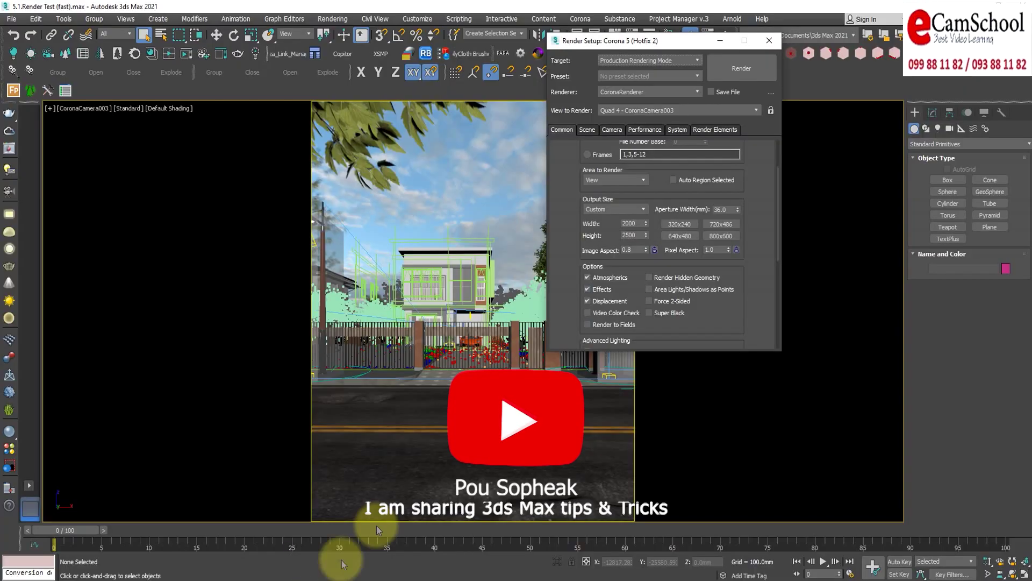
- On the Scene tab, set Corona's pass limit to 80 with no time limit
left_click(588, 131)
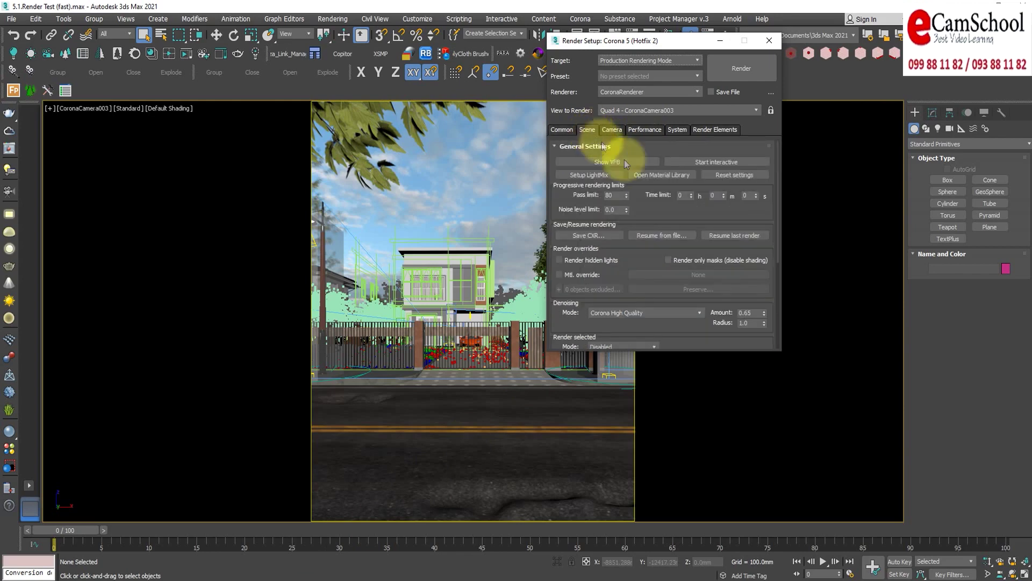
left_click_drag(631, 43, 470, 123)
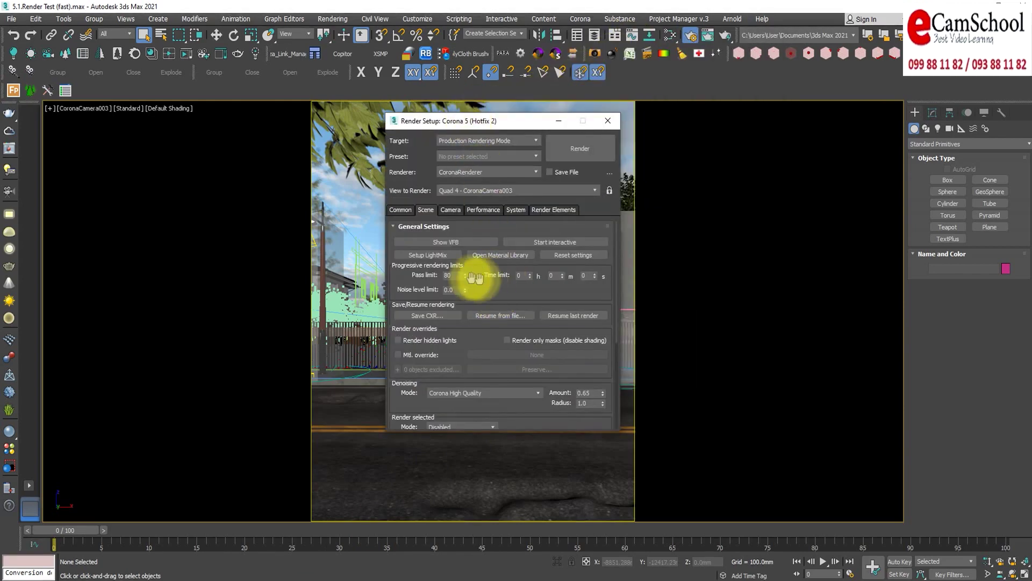
double_click(521, 276)
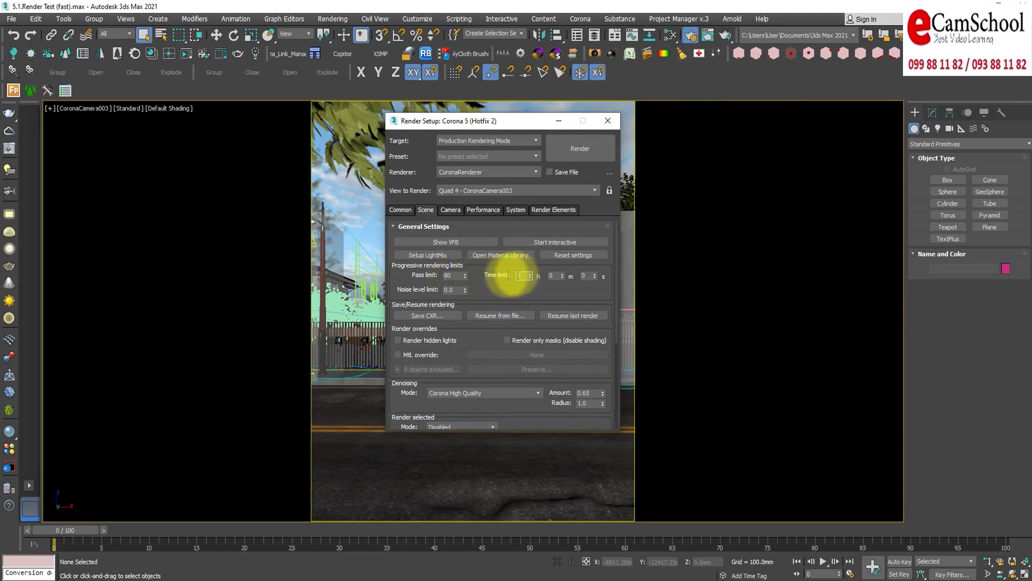
type("1")
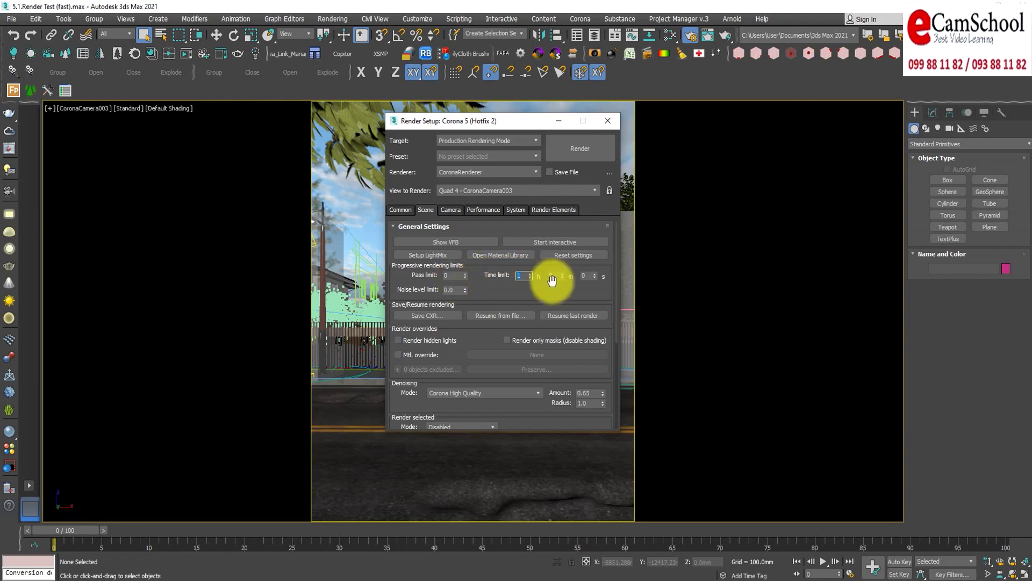
double_click(455, 275)
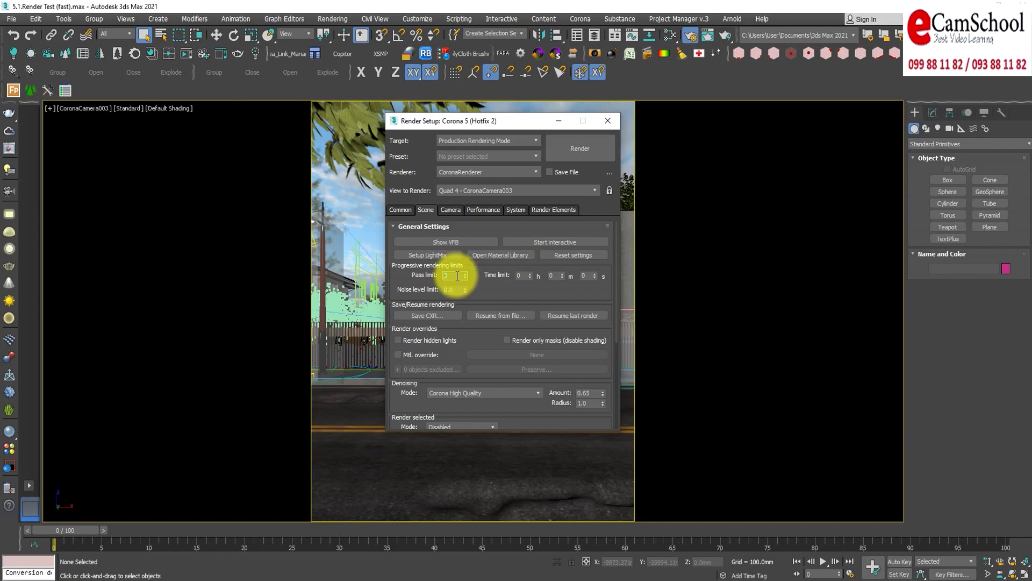
type("8")
left_click(406, 284)
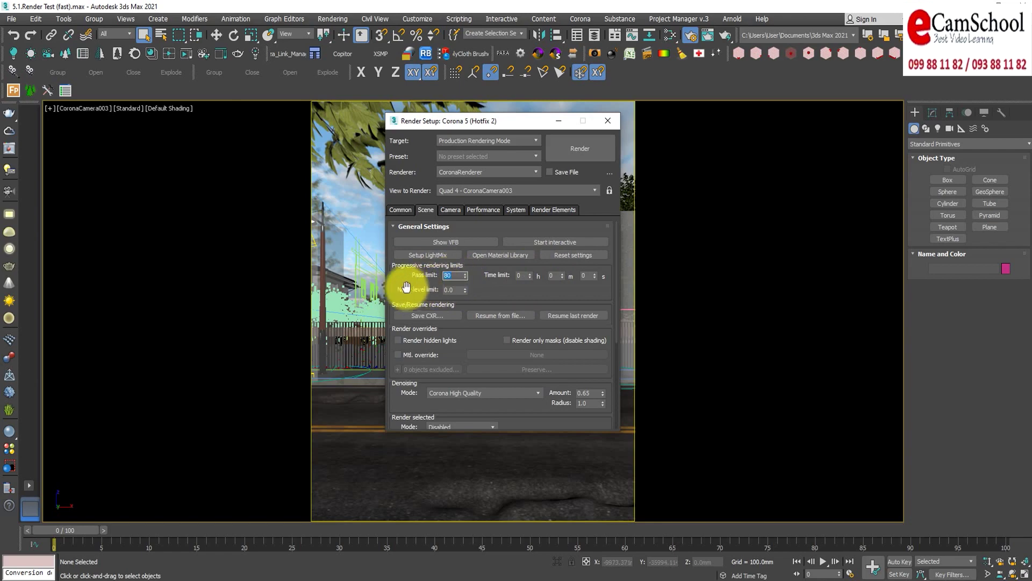
- Select the '-denoising' line in the Notepad outline
scroll(406, 279, "down", 1)
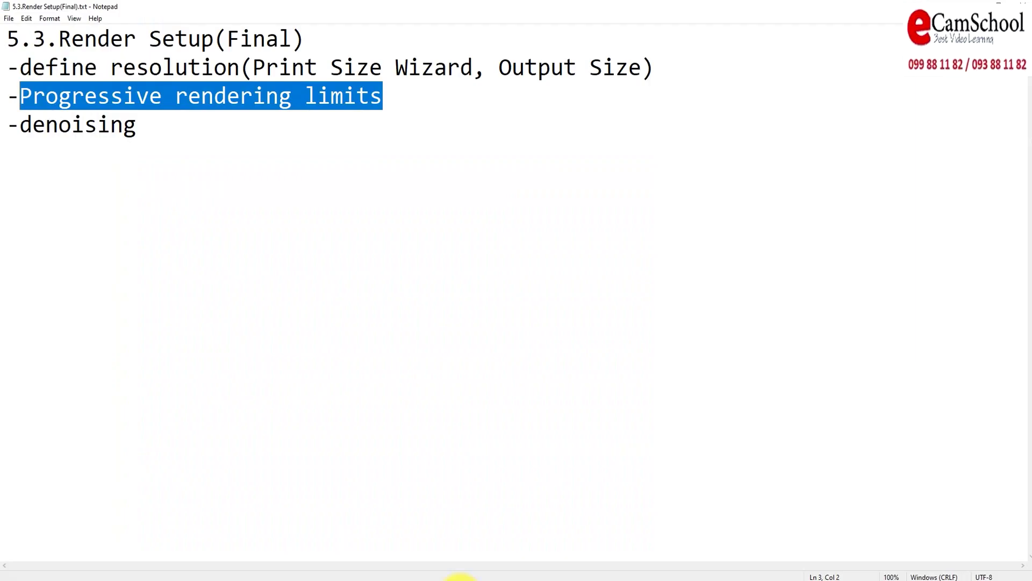
left_click(179, 134)
left_click_drag(179, 135, 17, 137)
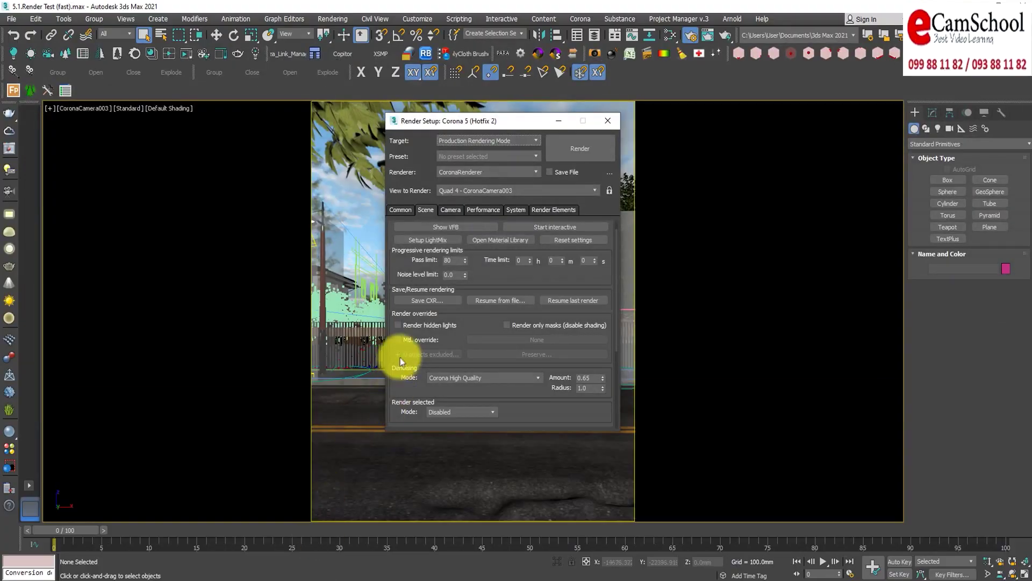
left_click_drag(401, 379, 403, 318)
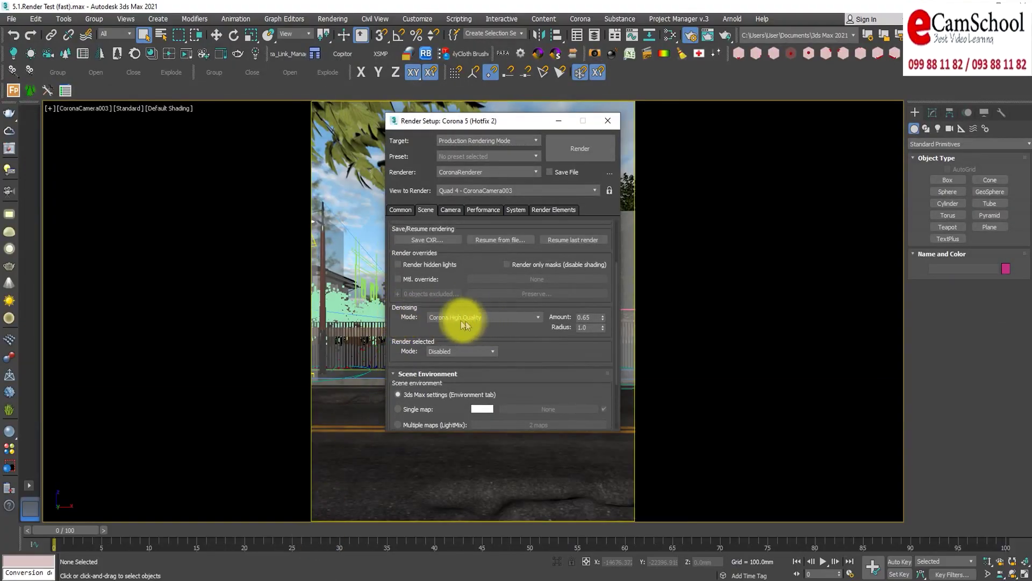
left_click(507, 321)
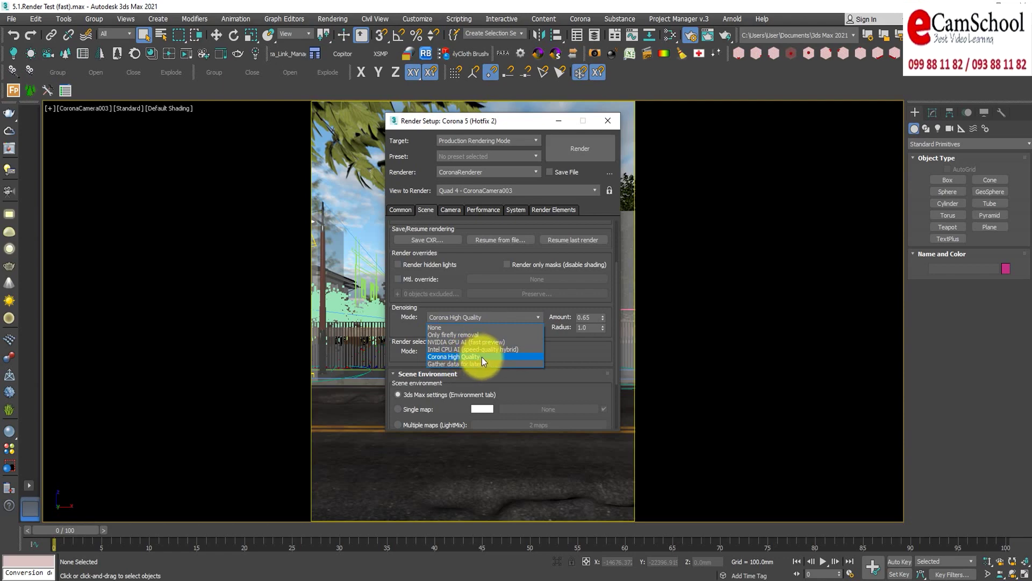
left_click(481, 357)
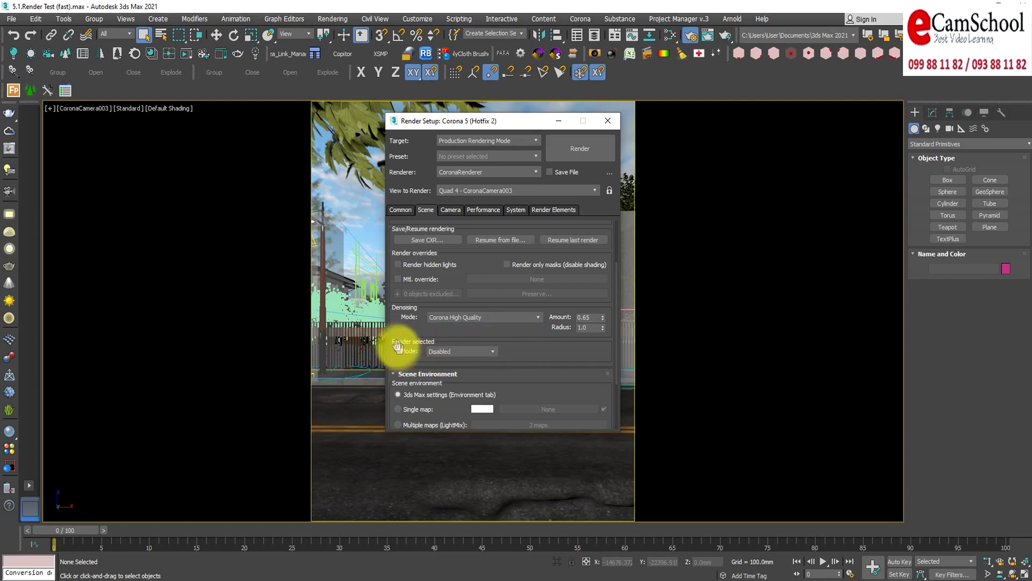
left_click_drag(393, 337, 395, 315)
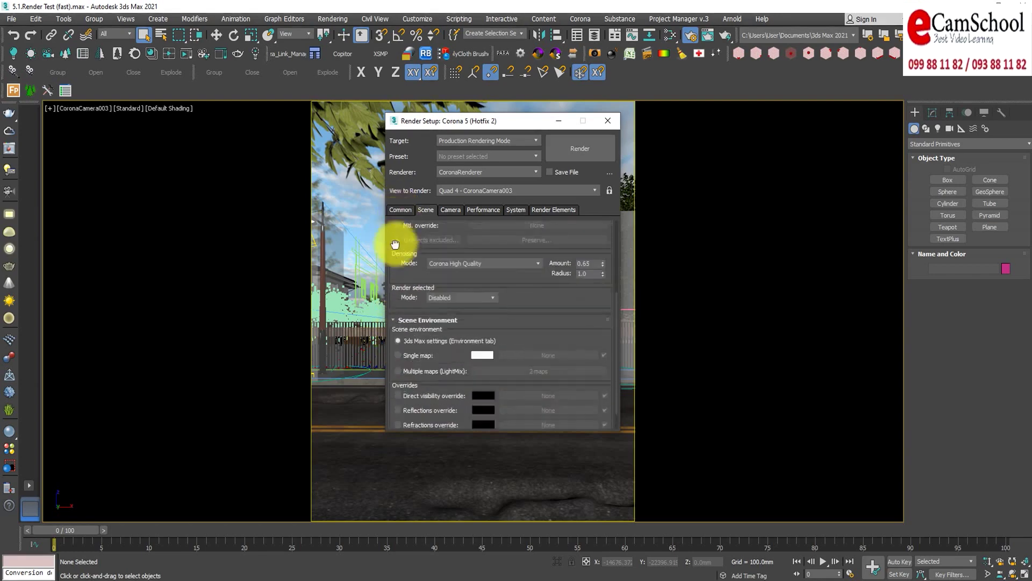
scroll(398, 269, "up", 5)
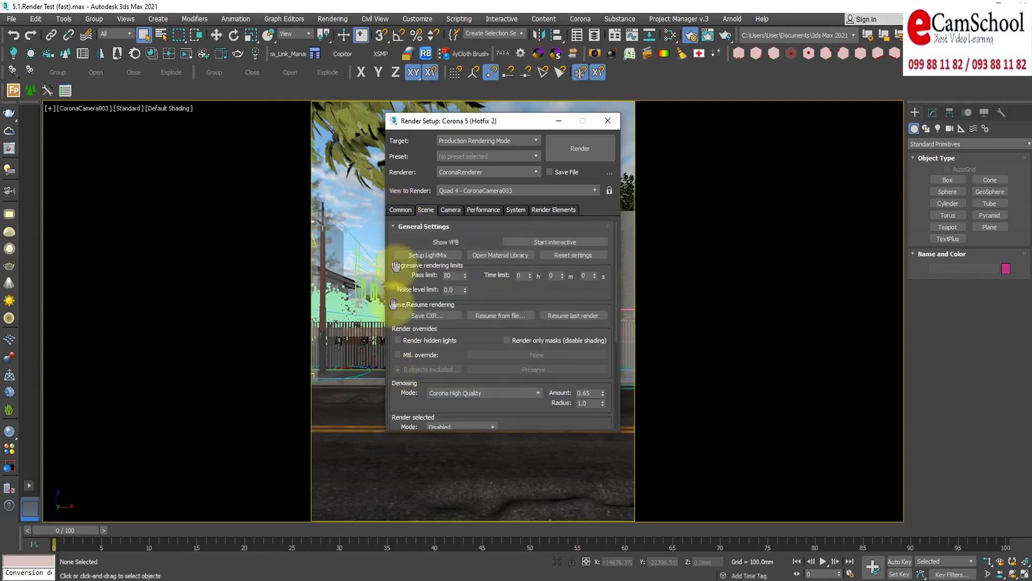
- Check the Common tab shows the 2000 x 2500 output size
left_click(399, 210)
scroll(423, 270, "up", 3)
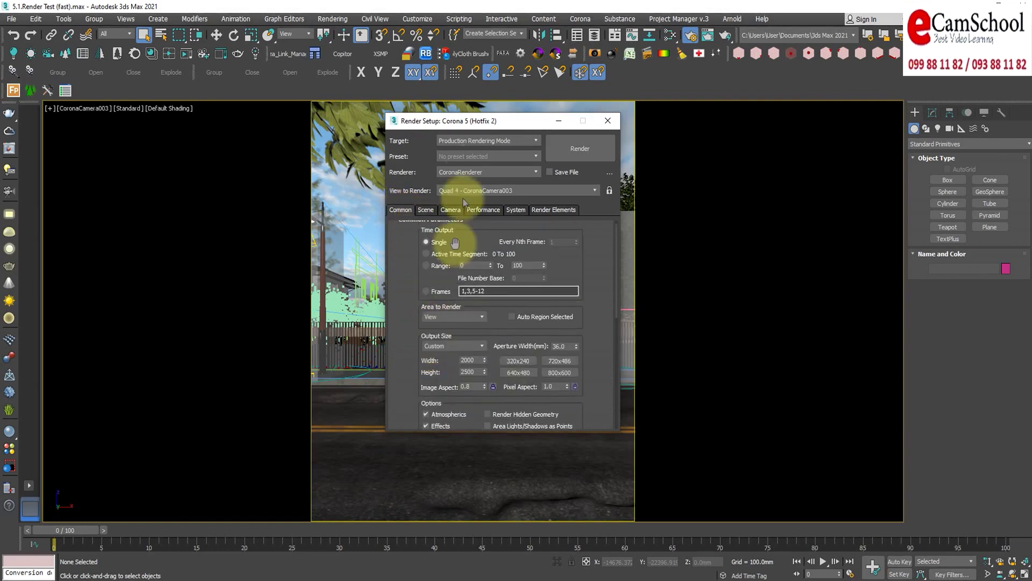
left_click_drag(471, 121, 688, 53)
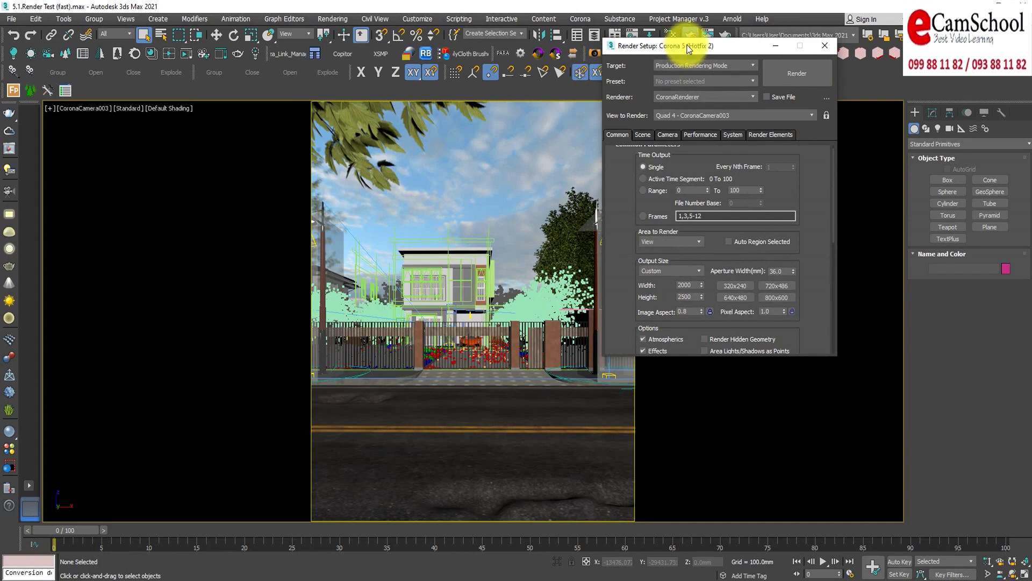
left_click_drag(691, 46, 515, 61)
- Open and reposition the Corona frame buffer, then close it and Render Setup
left_click(221, 53)
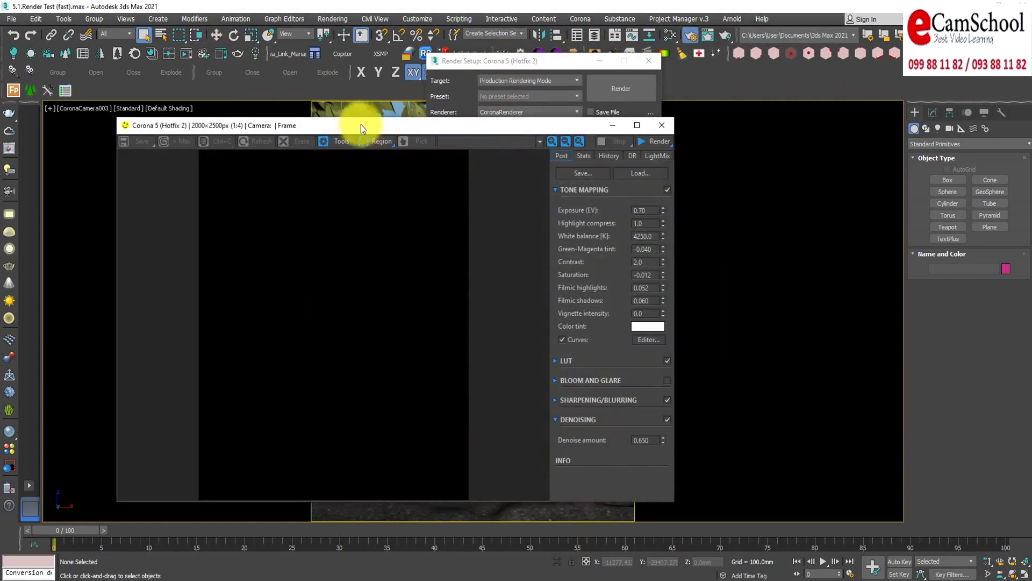
left_click_drag(363, 123, 382, 107)
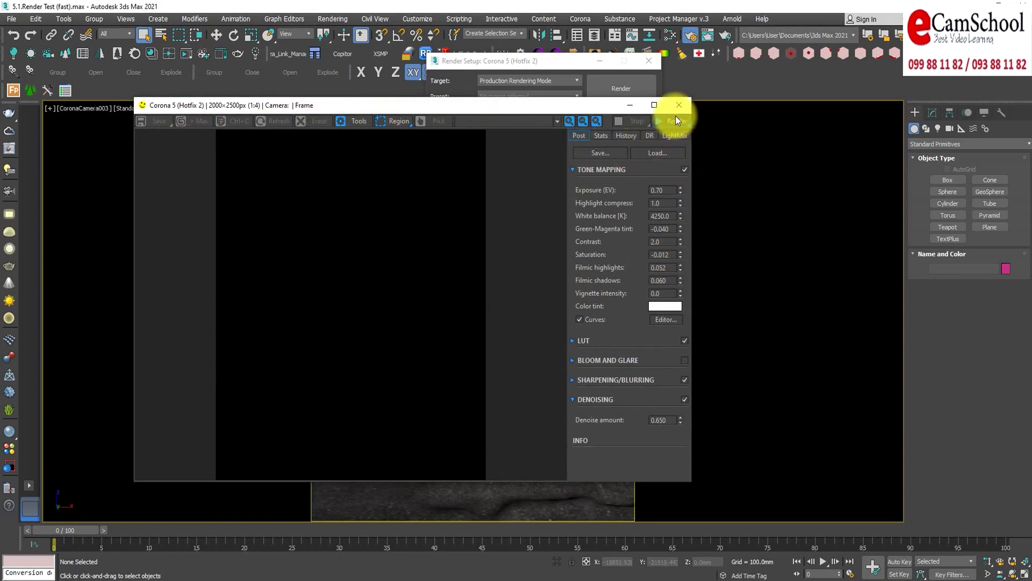
left_click_drag(513, 105, 321, 137)
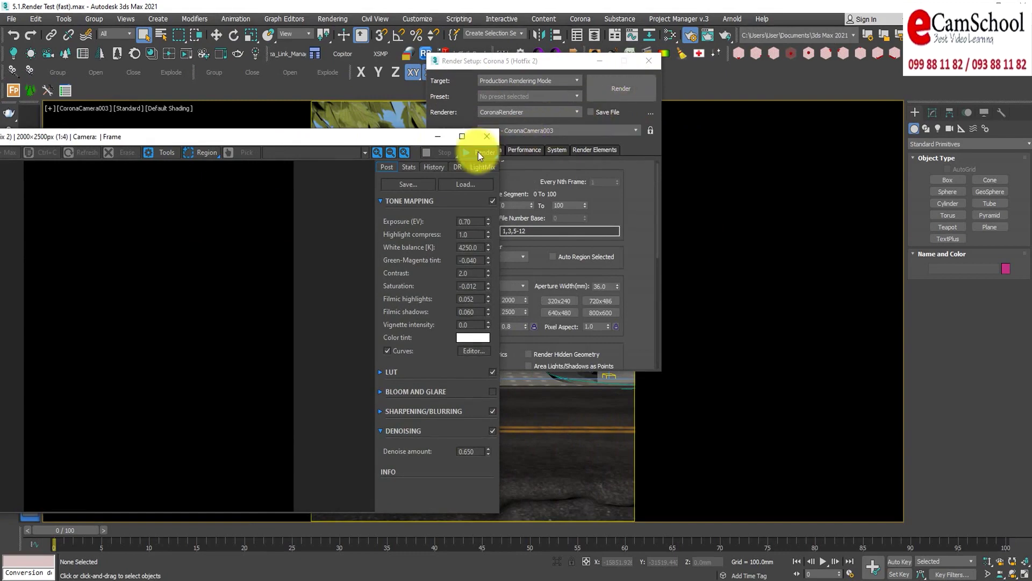
left_click(650, 61)
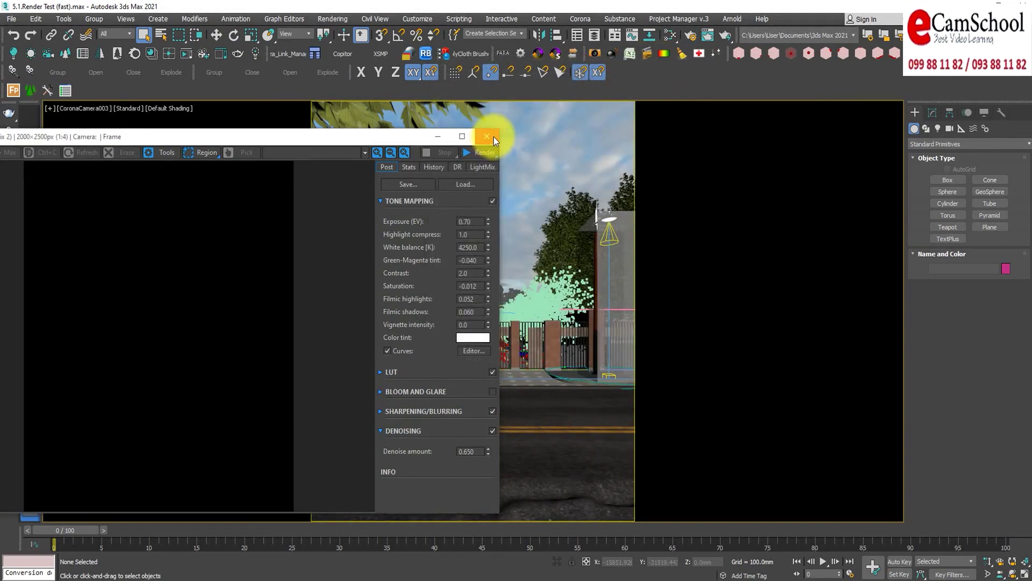
left_click(494, 137)
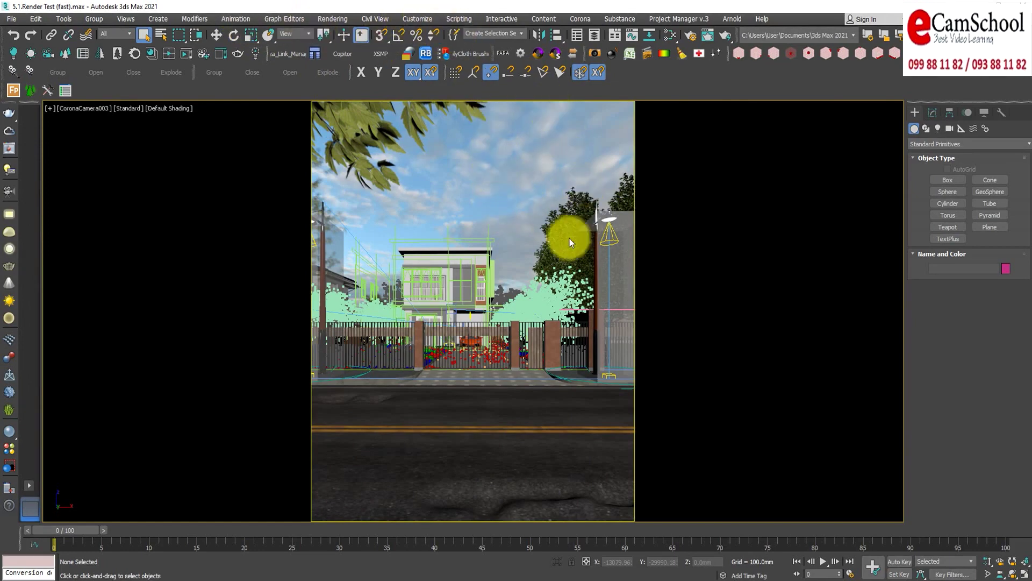
- Render the camera view at 2000 x 2500 and move the progress dialog aside
left_click(548, 193)
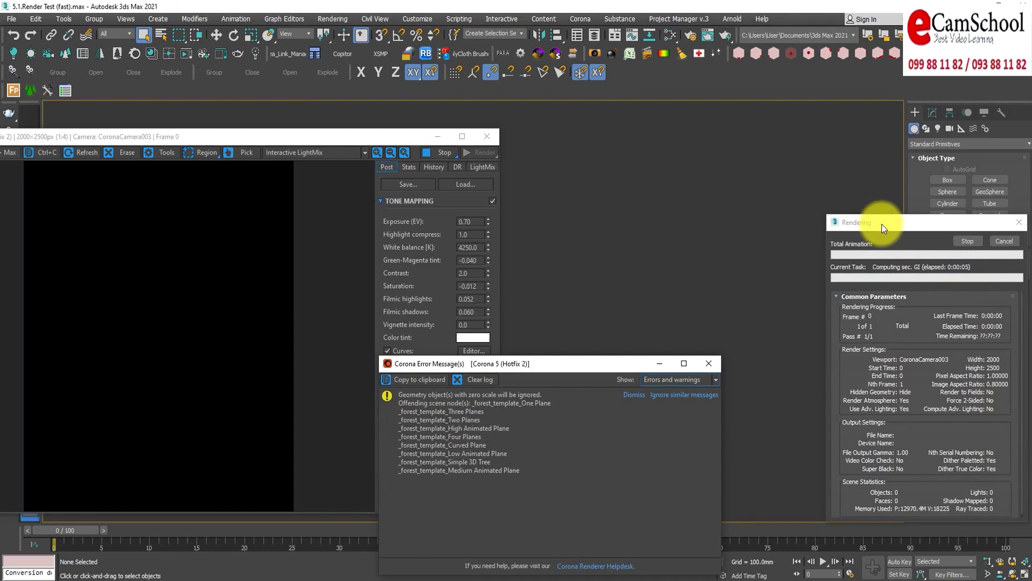
left_click_drag(881, 224, 750, 195)
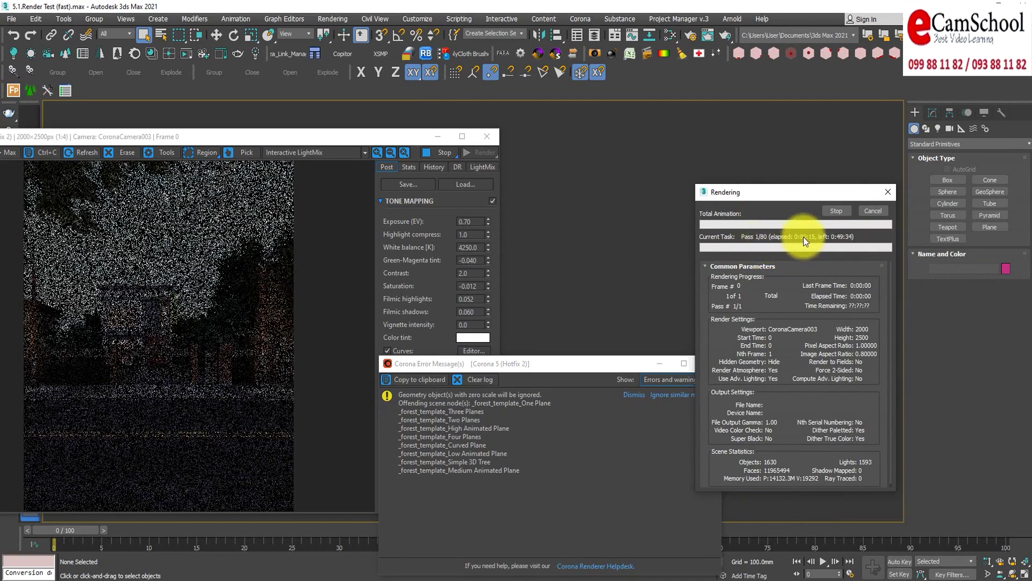
- Bring the Corona frame buffer forward and zoom in and out on the pass-1 render
left_click(331, 315)
left_click_drag(293, 140, 427, 144)
scroll(414, 179, "up", 1)
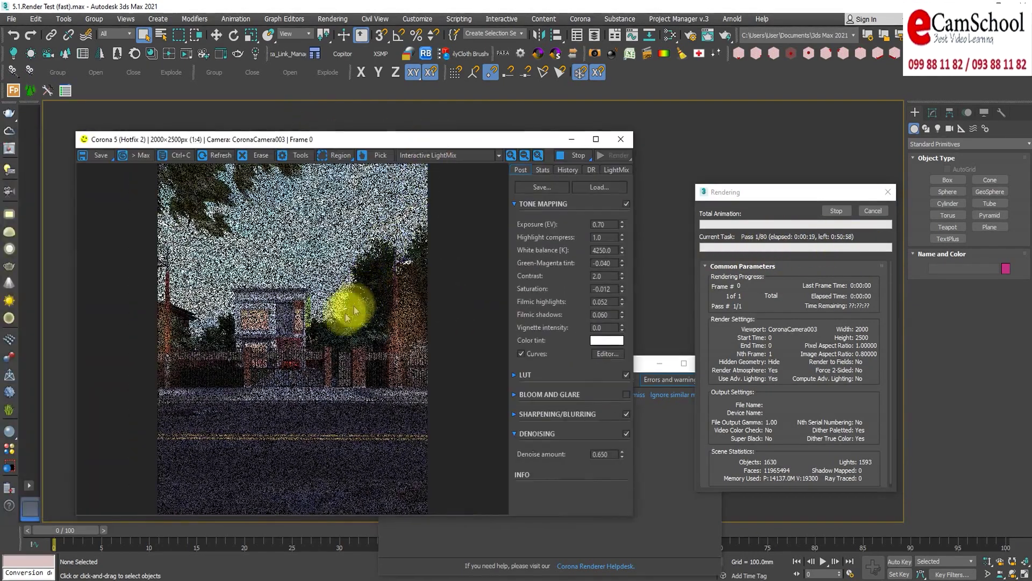
scroll(421, 168, "up", 1)
scroll(373, 291, "up", 1)
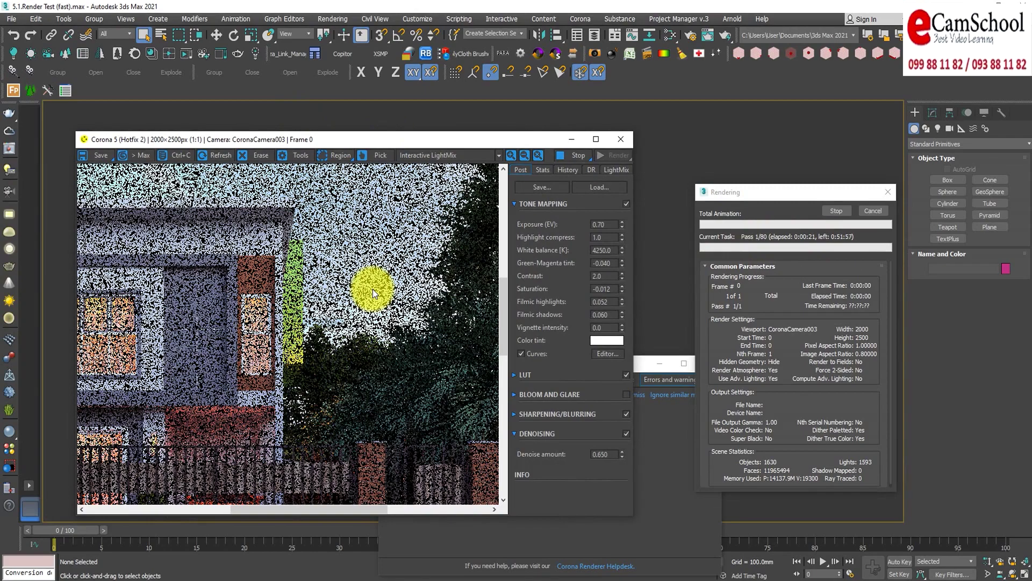
scroll(373, 289, "down", 1)
scroll(374, 289, "up", 1)
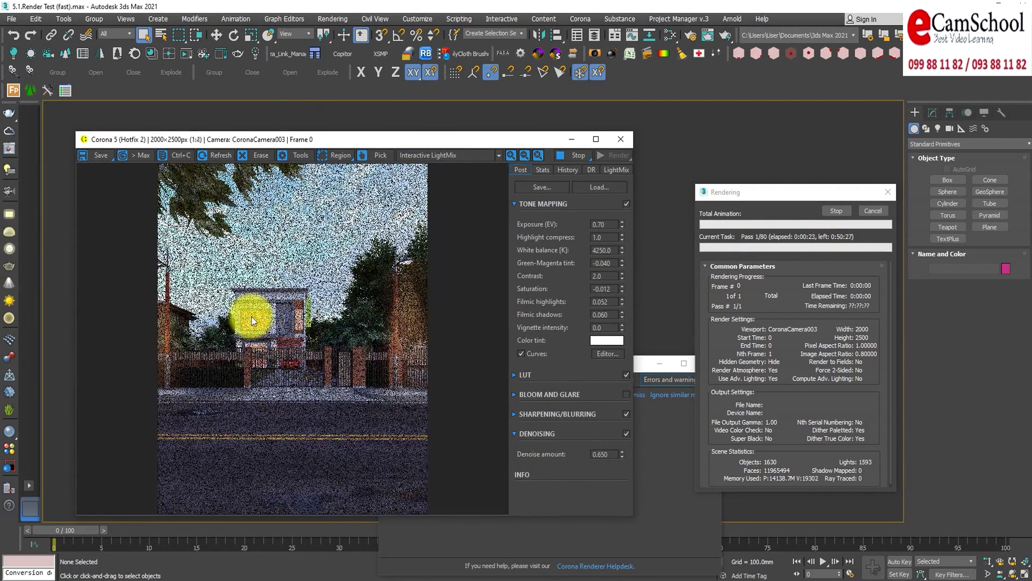
scroll(390, 303, "up", 1)
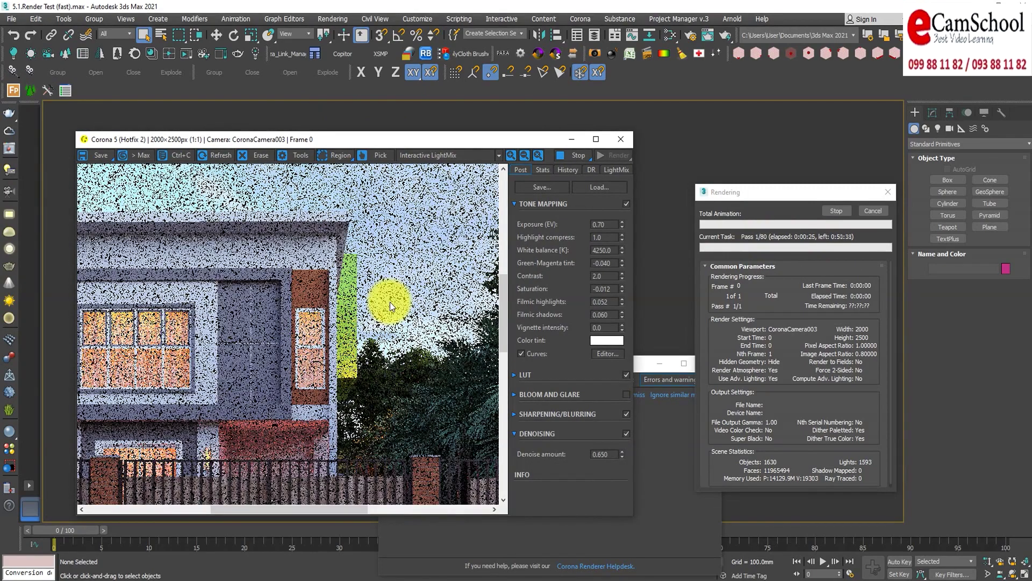
scroll(389, 302, "down", 1)
scroll(390, 302, "down", 1)
scroll(389, 302, "down", 1)
scroll(286, 321, "up", 1)
scroll(286, 321, "up", 1)
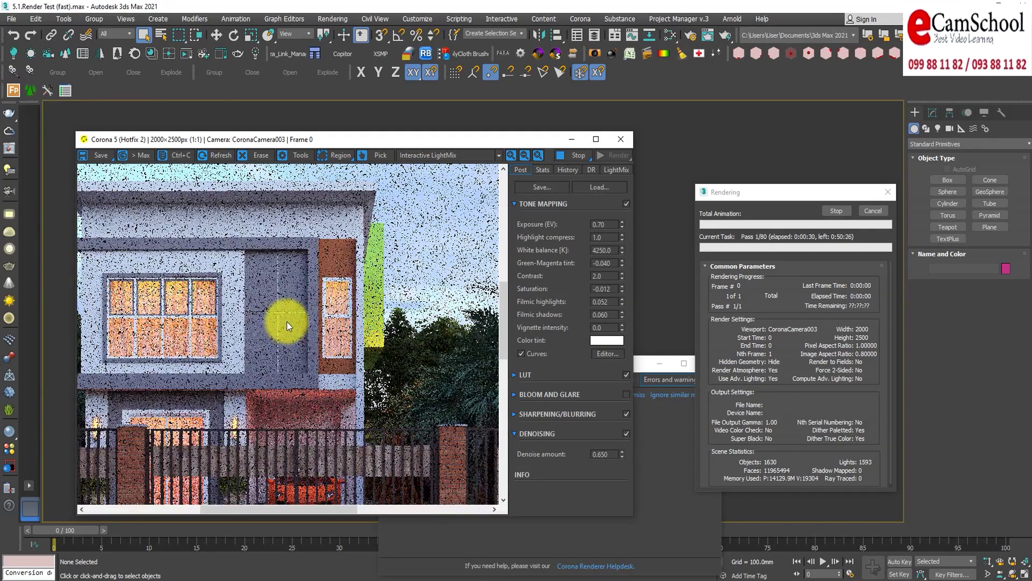
left_click_drag(418, 299, 395, 278)
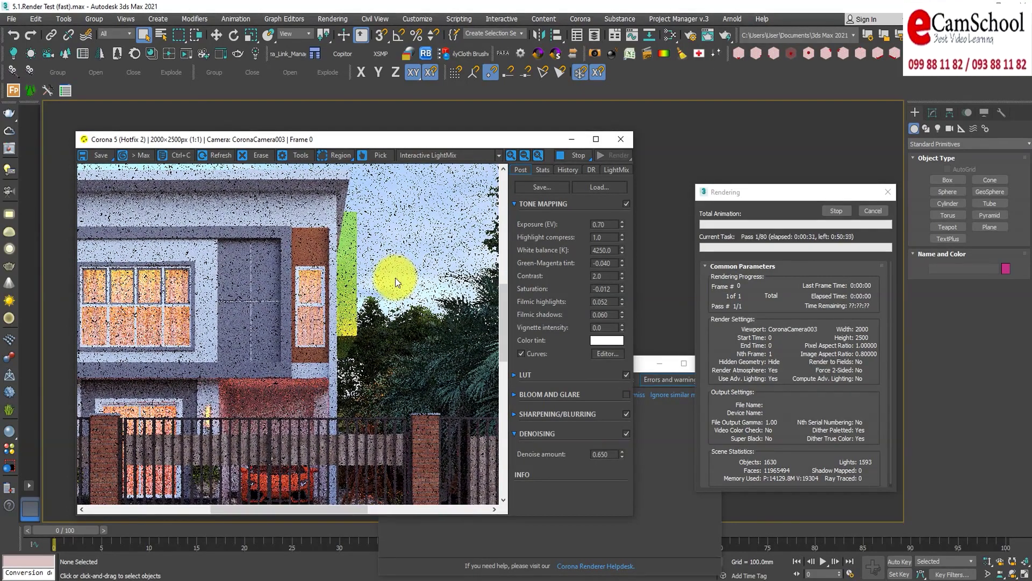
- Pan the render over the house, trees and street lamp, and move the progress window up
left_click_drag(380, 139, 482, 162)
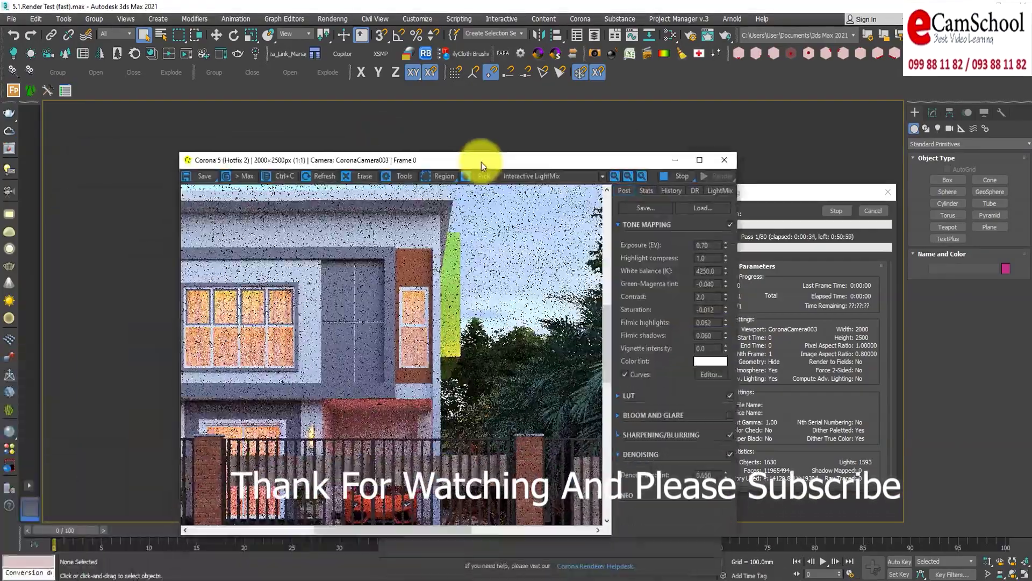
left_click_drag(357, 292, 488, 276)
scroll(434, 295, "down", 1)
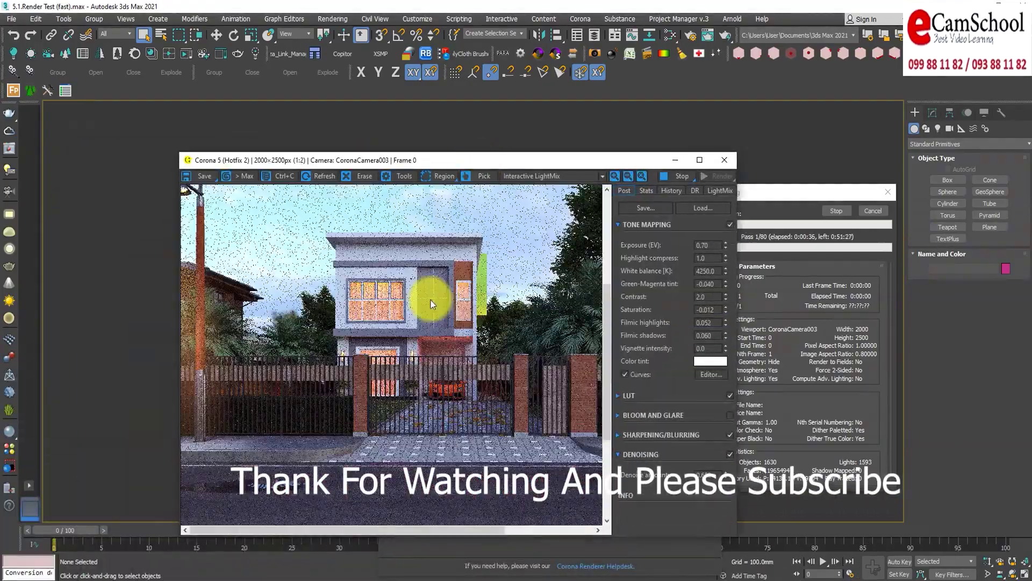
left_click_drag(428, 304, 309, 392)
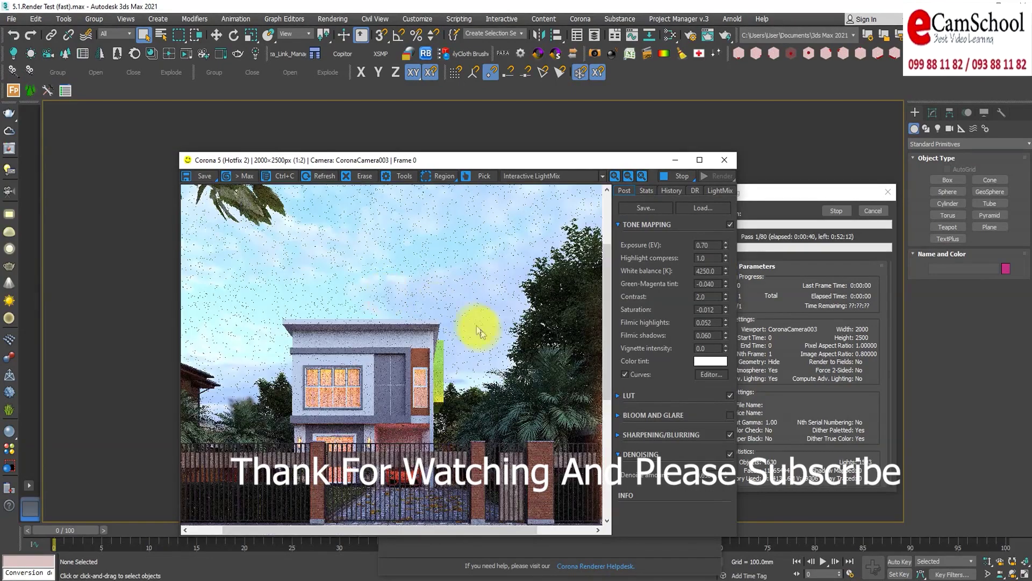
left_click_drag(363, 307, 470, 287)
left_click_drag(541, 159, 539, 161)
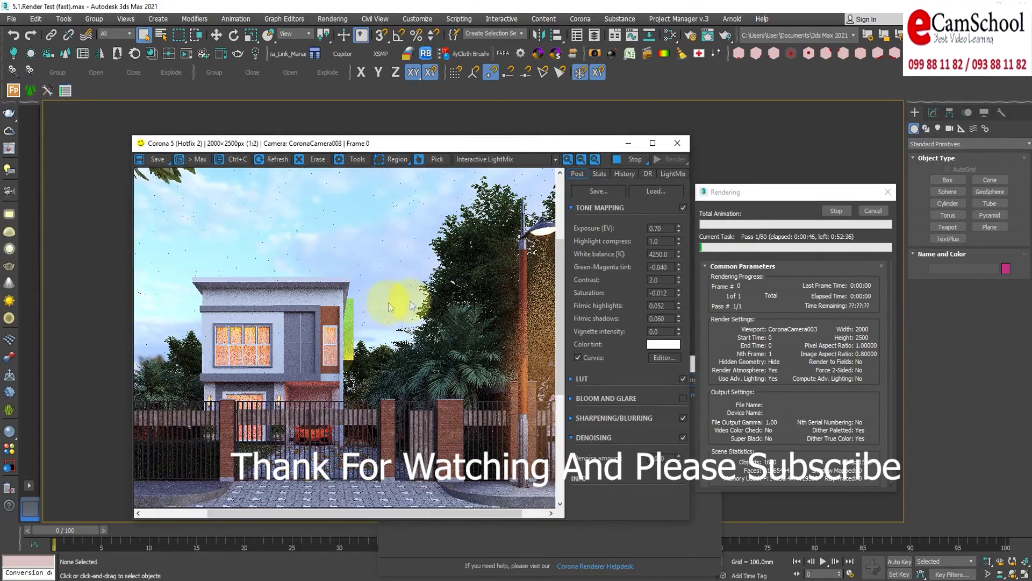
left_click_drag(777, 192, 787, 133)
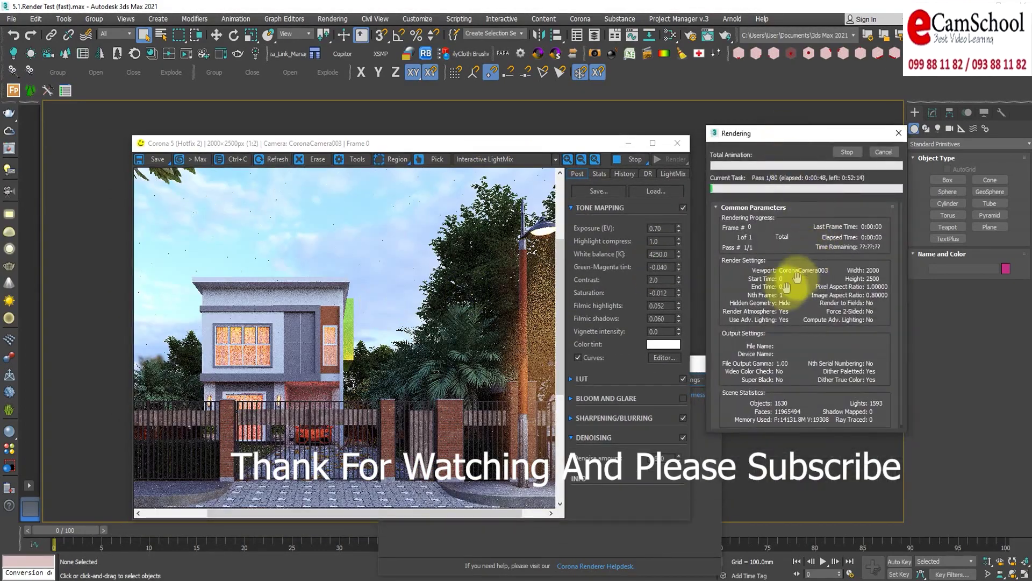